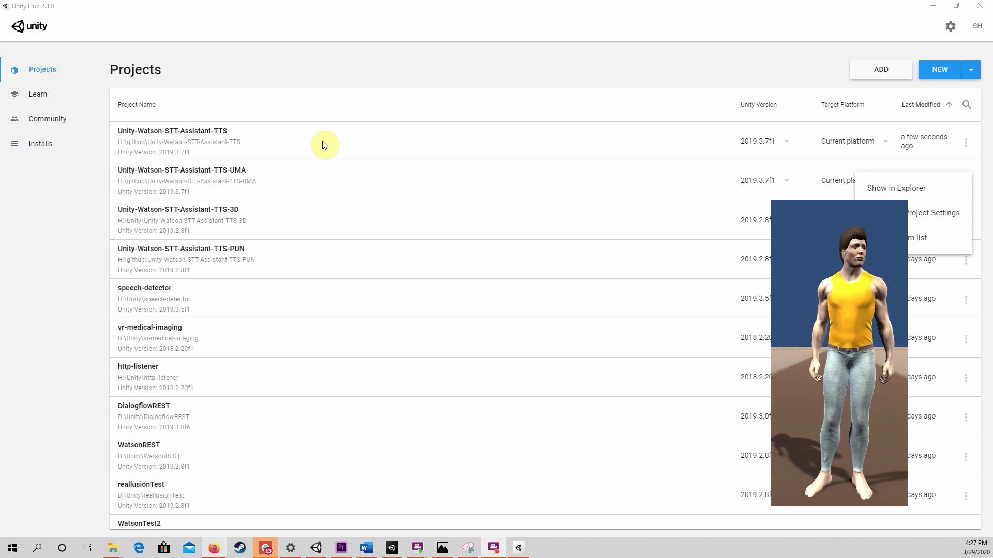
# Open the Unity-Watson-STT-Assistant-TTS project from the project list
pyautogui.click(234, 147)
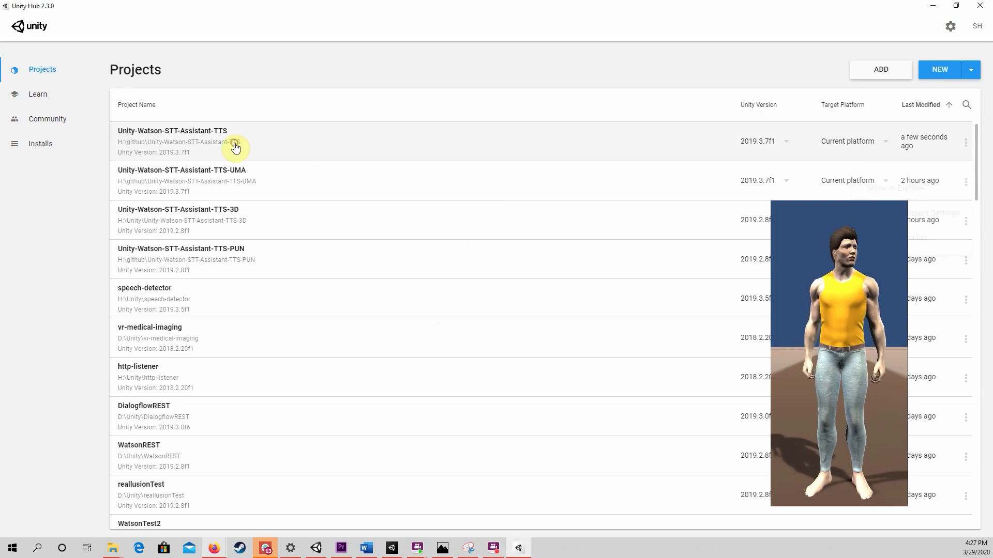
pyautogui.click(476, 127)
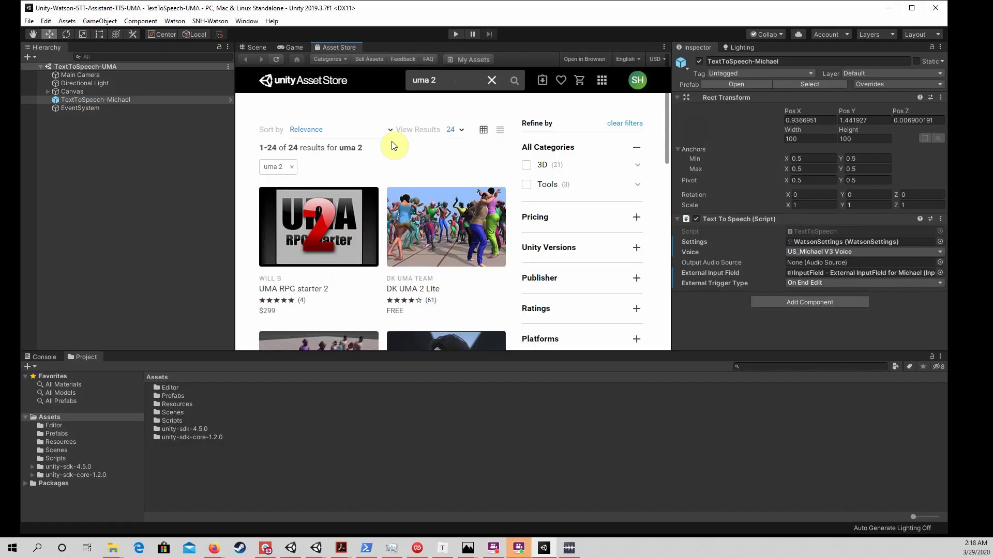
# Open the asset page of UMA 2 - Unity Multipurpose Avatar from the "uma 2" search results
pyautogui.scroll(-3, 399, 157)
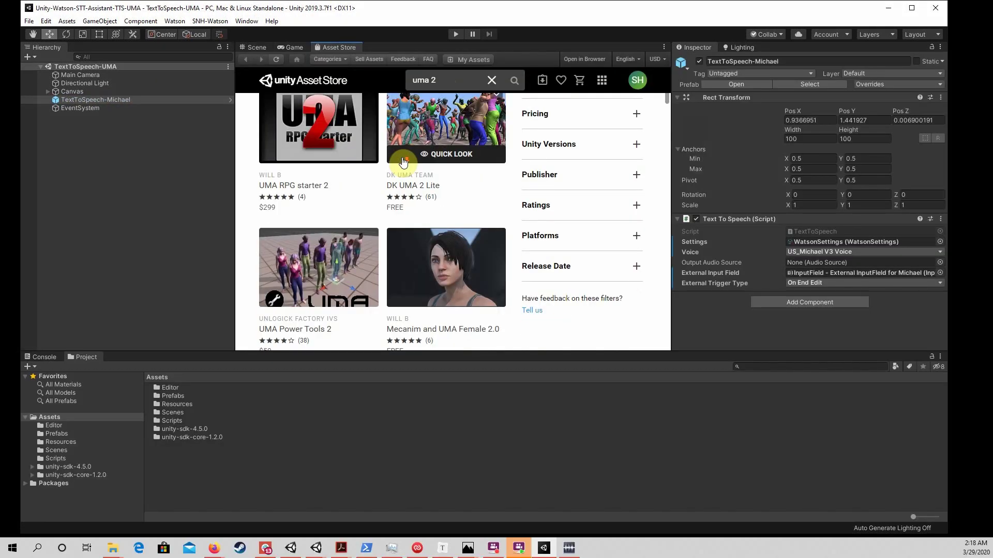
pyautogui.scroll(-2, 405, 161)
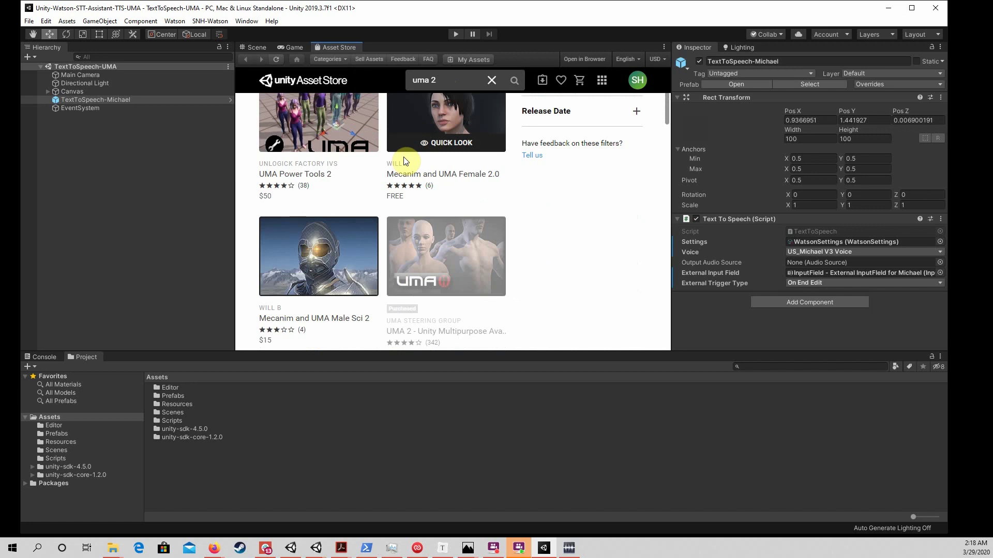
pyautogui.scroll(-1, 405, 160)
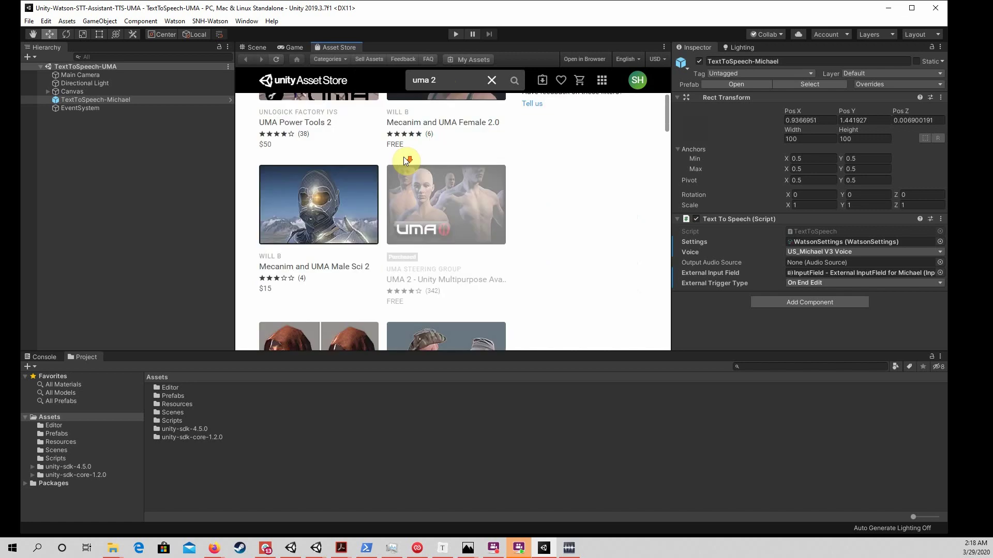
pyautogui.click(461, 205)
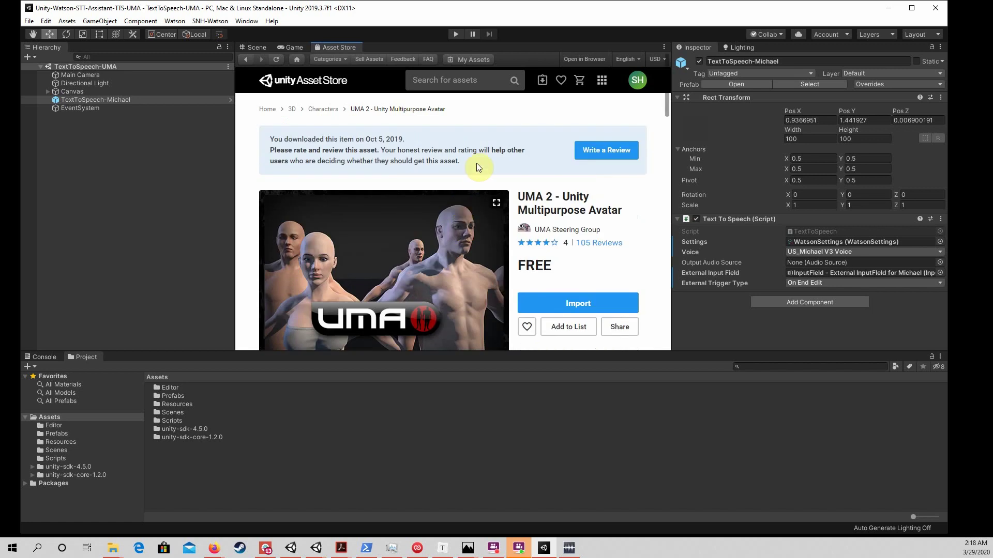
# Import the complete UMA 2 - Unity Multipurpose Avatar package into the project
pyautogui.scroll(-1, 476, 165)
pyautogui.scroll(-1, 477, 167)
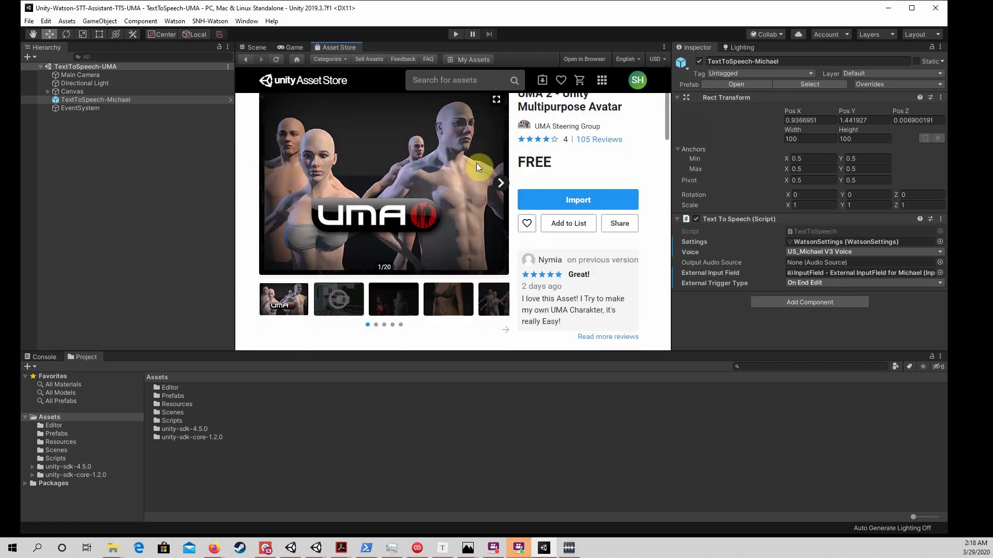
pyautogui.click(585, 206)
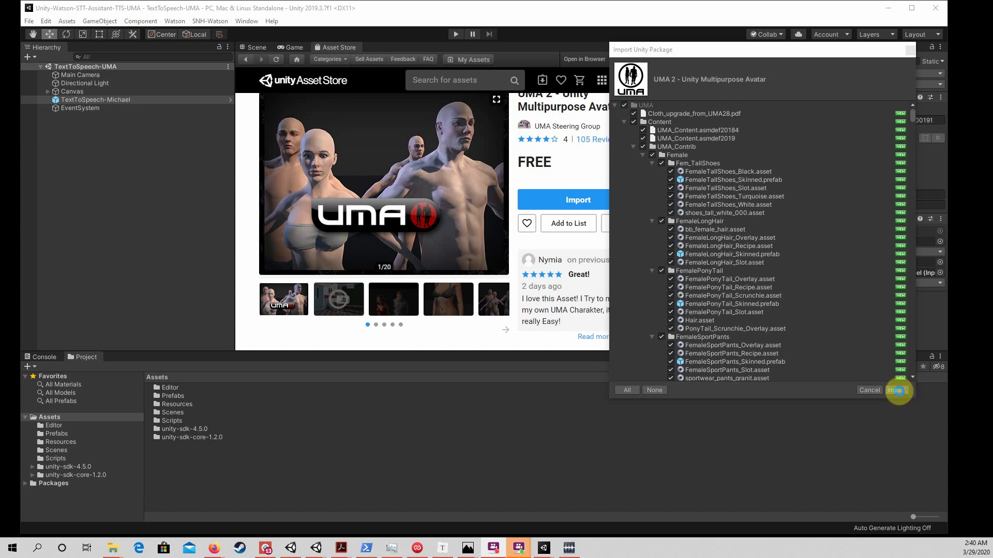
pyautogui.click(898, 391)
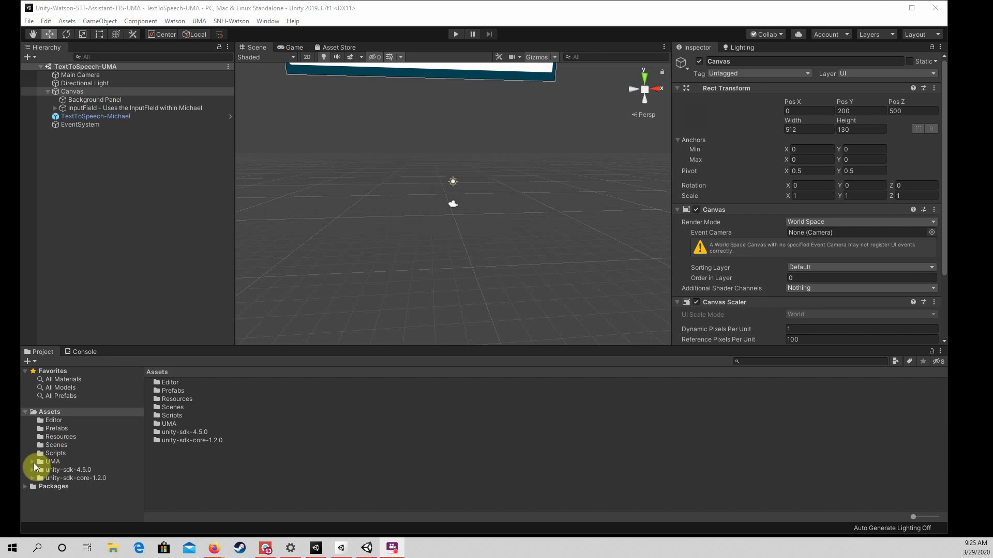
# Add the Environment prefab from the UMA Getting Started folder to the TextToSpeech-UMA scene
pyautogui.click(47, 461)
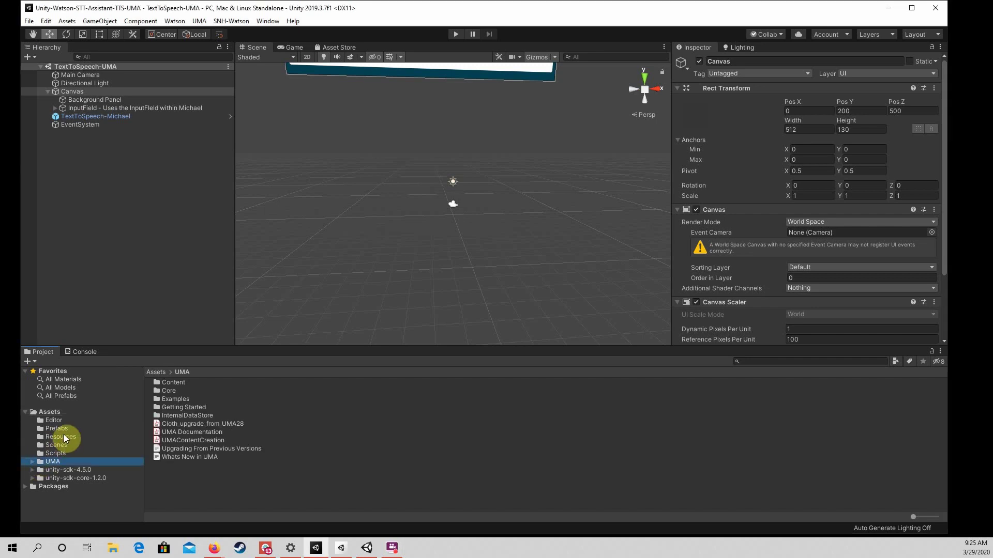
pyautogui.click(32, 461)
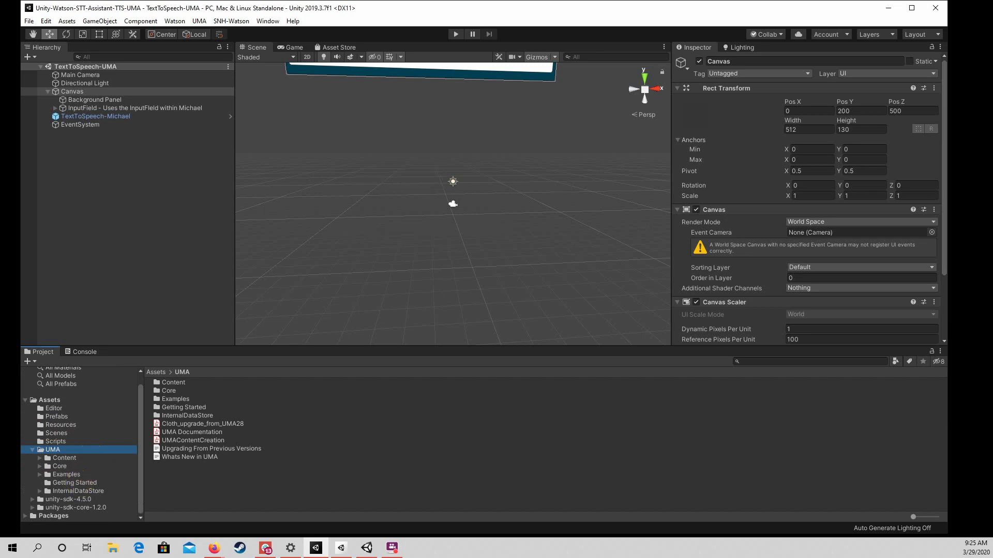
pyautogui.click(92, 482)
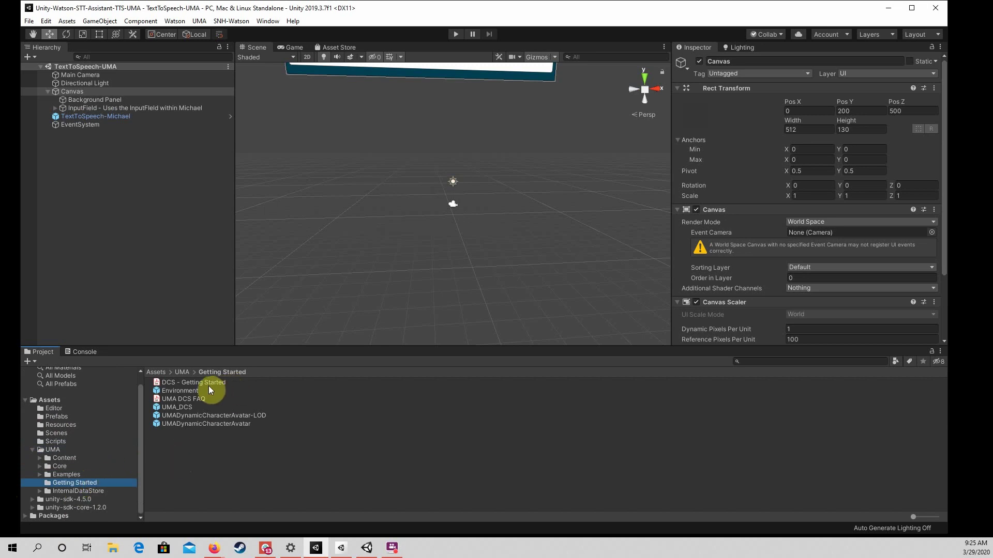
pyautogui.click(172, 391)
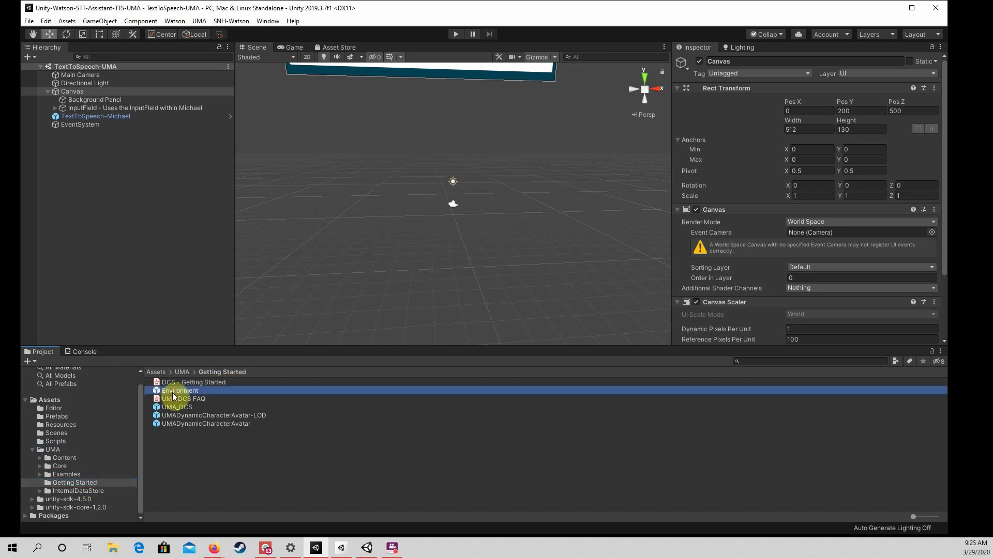
pyautogui.moveTo(172, 392); pyautogui.dragTo(162, 307)
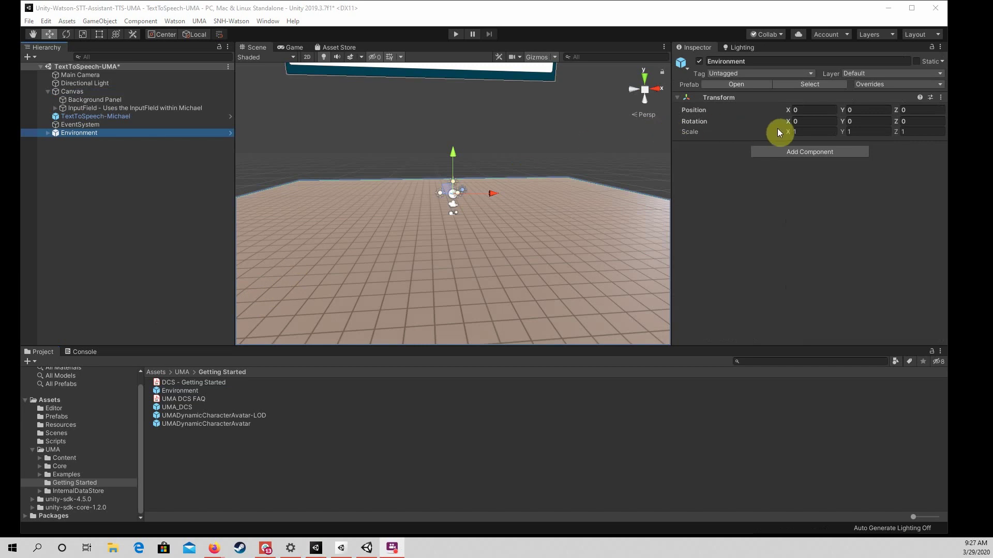
# Set the Environment object's scale to 100 in X and 100 in Z
pyautogui.click(792, 129)
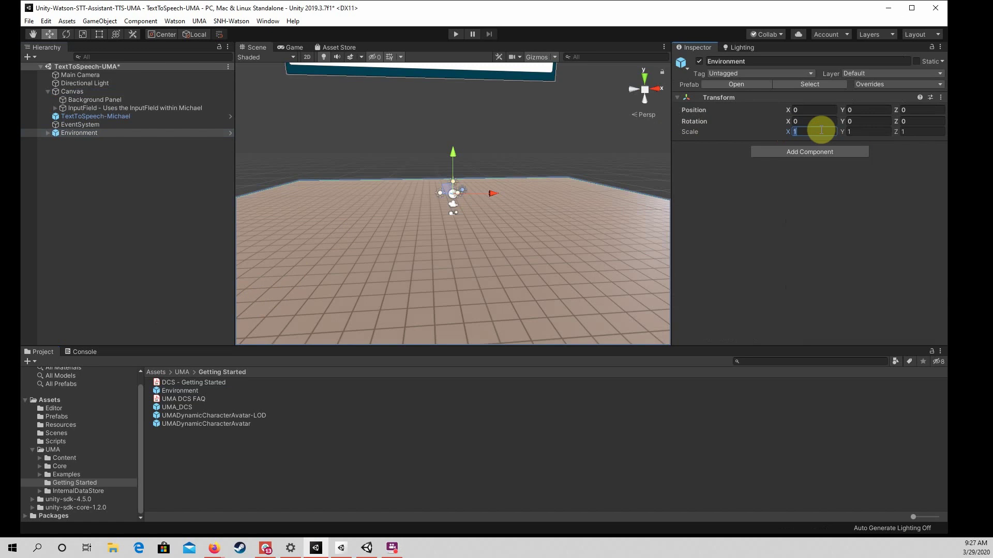
pyautogui.write('100')
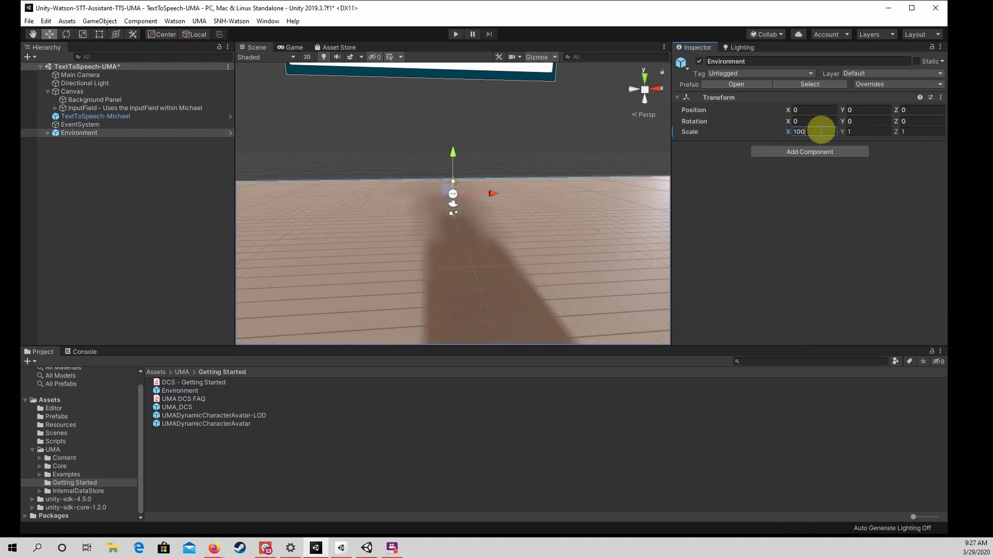
pyautogui.press('Tab')
pyautogui.press('Tab')
pyautogui.write('100')
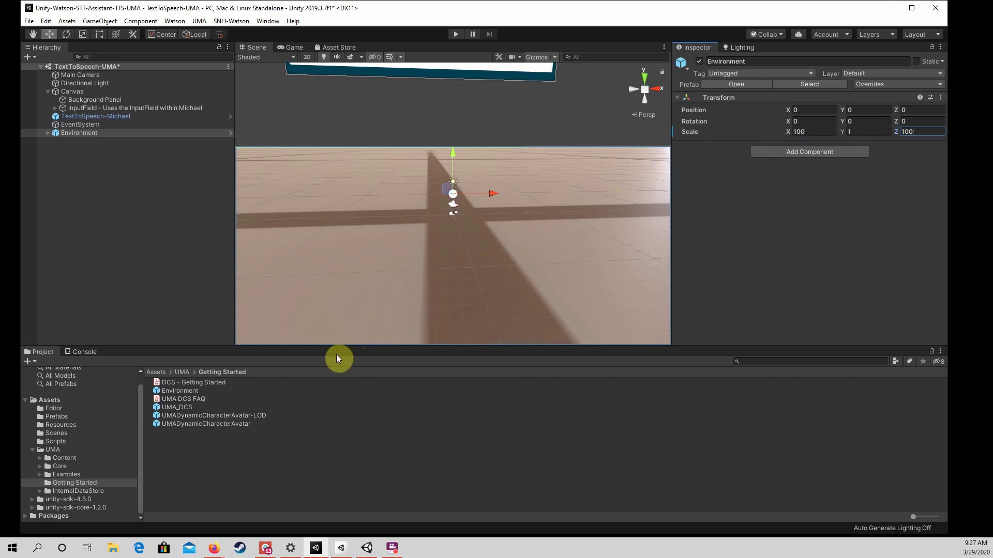
# Add the UMA_DCS and UMADynamicCharacterAvatar prefabs to the scene at the root level
pyautogui.click(191, 408)
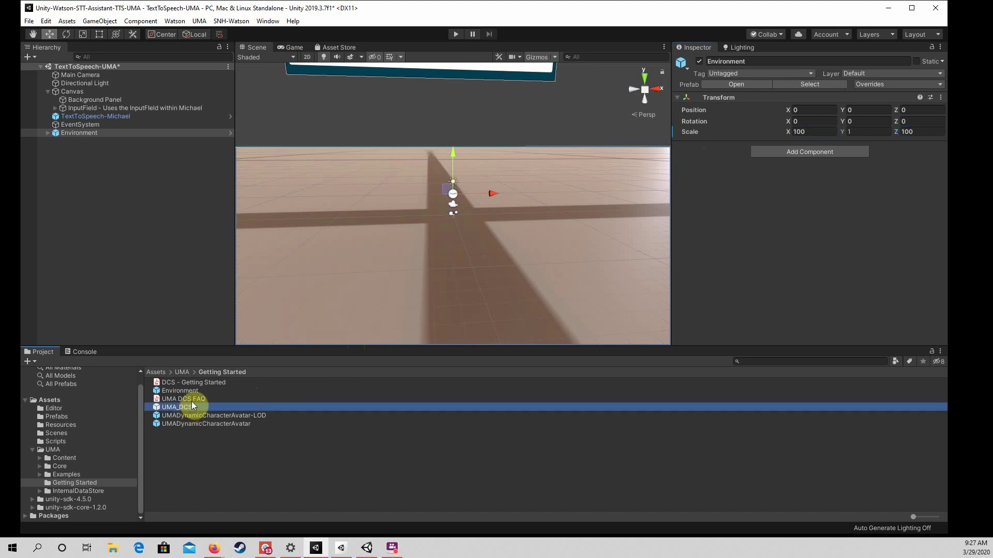
pyautogui.moveTo(169, 244); pyautogui.dragTo(155, 250)
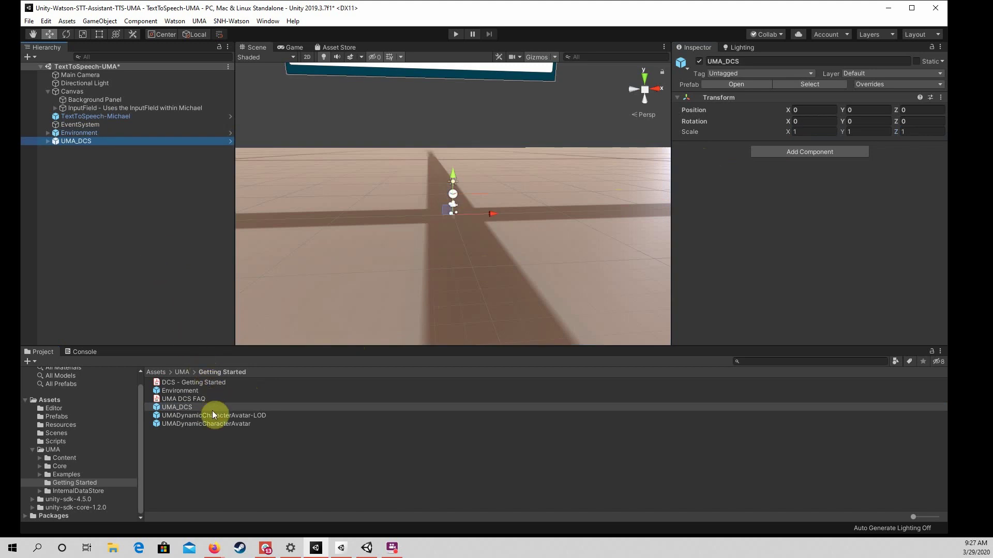
pyautogui.click(234, 423)
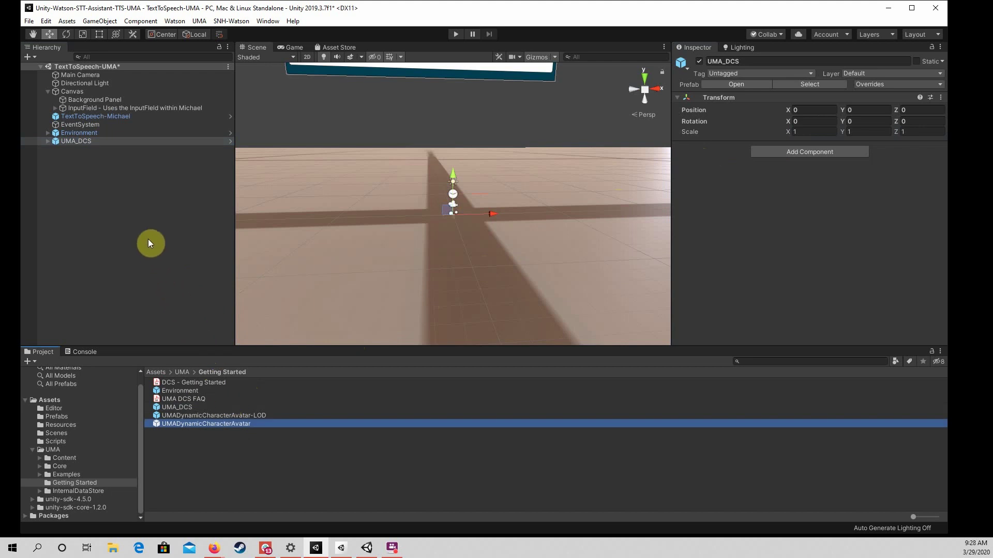
pyautogui.moveTo(148, 243); pyautogui.dragTo(149, 240)
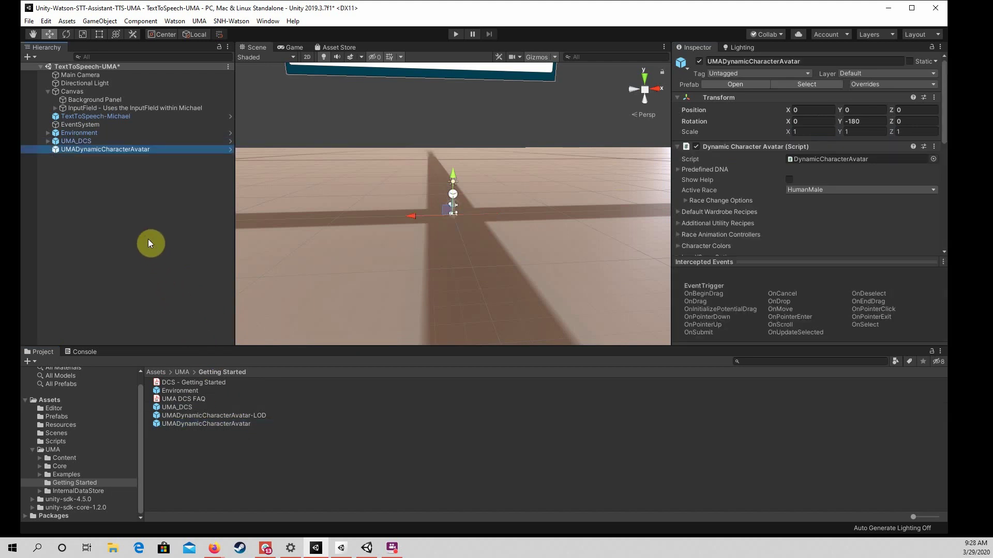
# Set the Z position of UMADynamicCharacterAvatar to 2
pyautogui.doubleClick(77, 149)
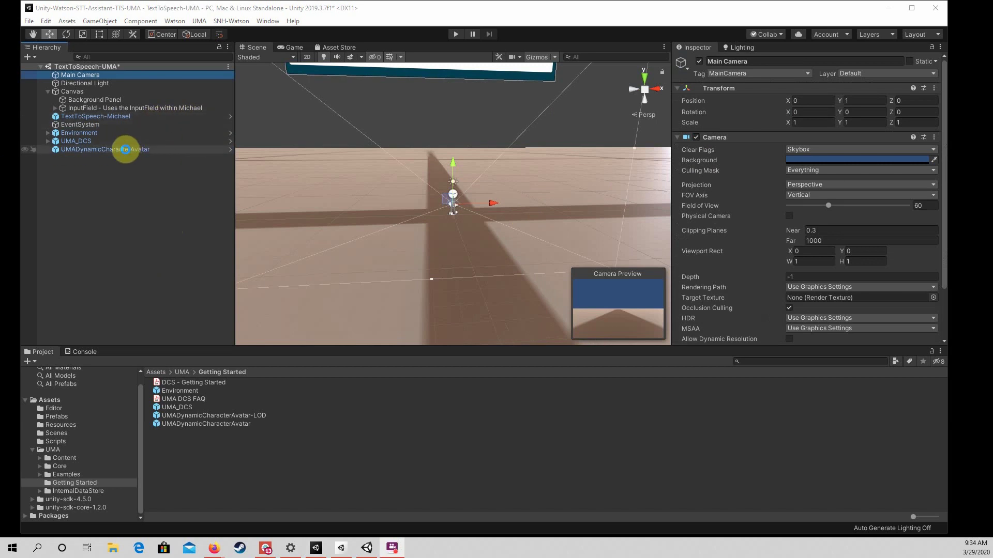
pyautogui.click(126, 150)
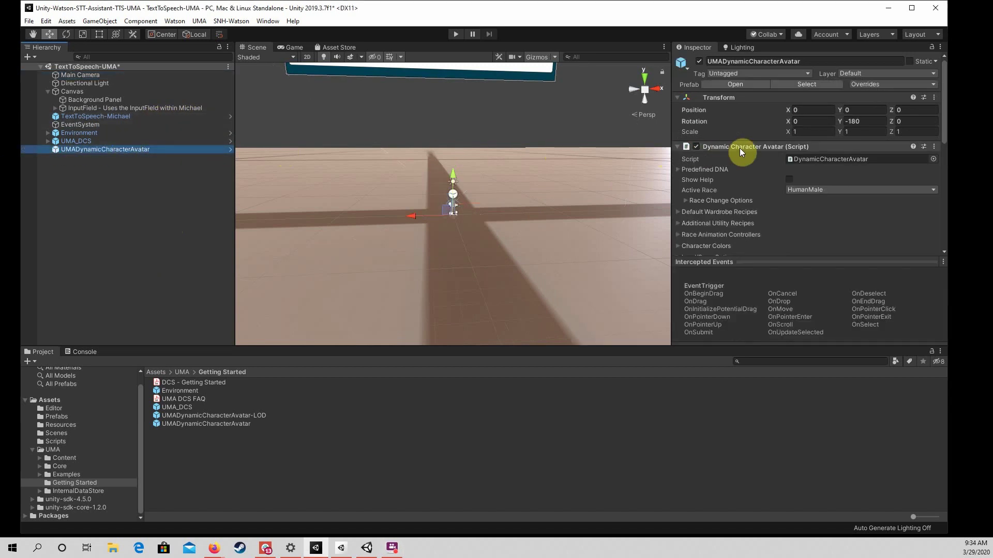
pyautogui.click(911, 111)
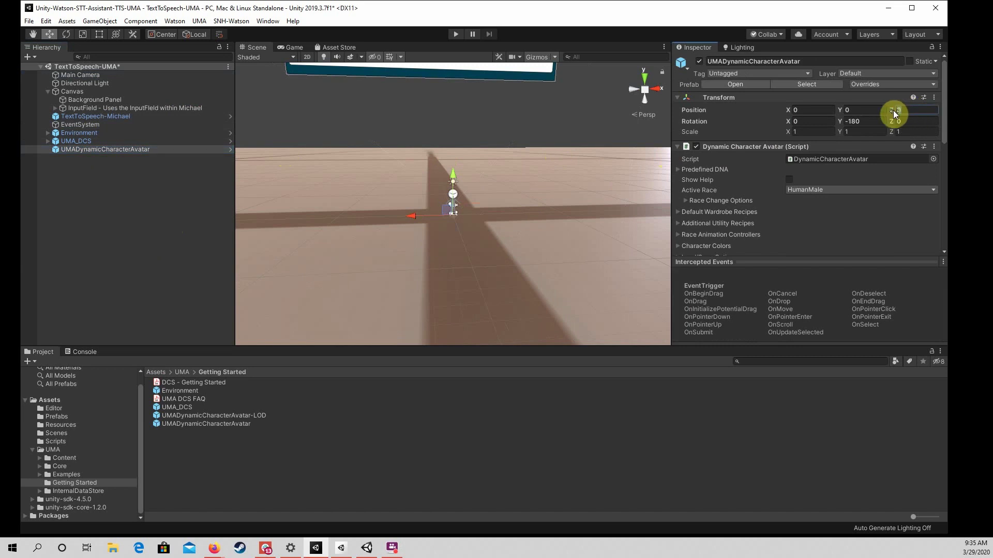
pyautogui.write('2')
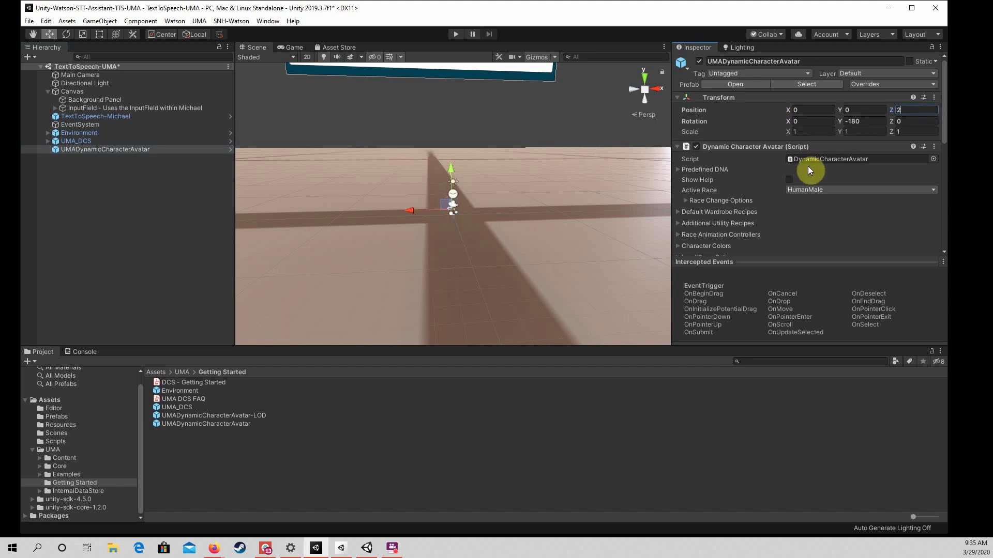
# Expand the avatar's Default Wardrobe Recipes and open the WardrobeRecipes folder under UMA/Content/UMA_Examples/HumanMale/Recipes
pyautogui.scroll(-3, 809, 166)
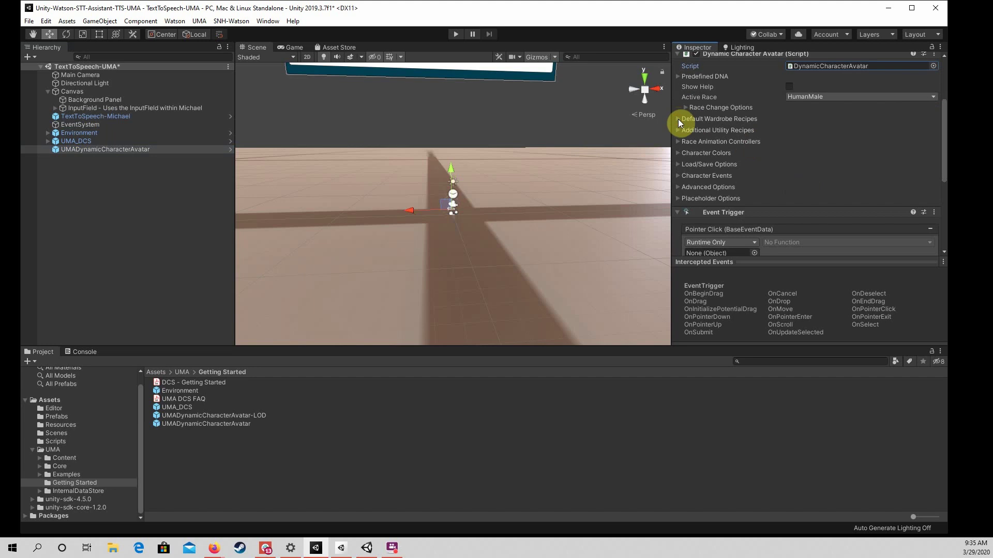
pyautogui.click(700, 119)
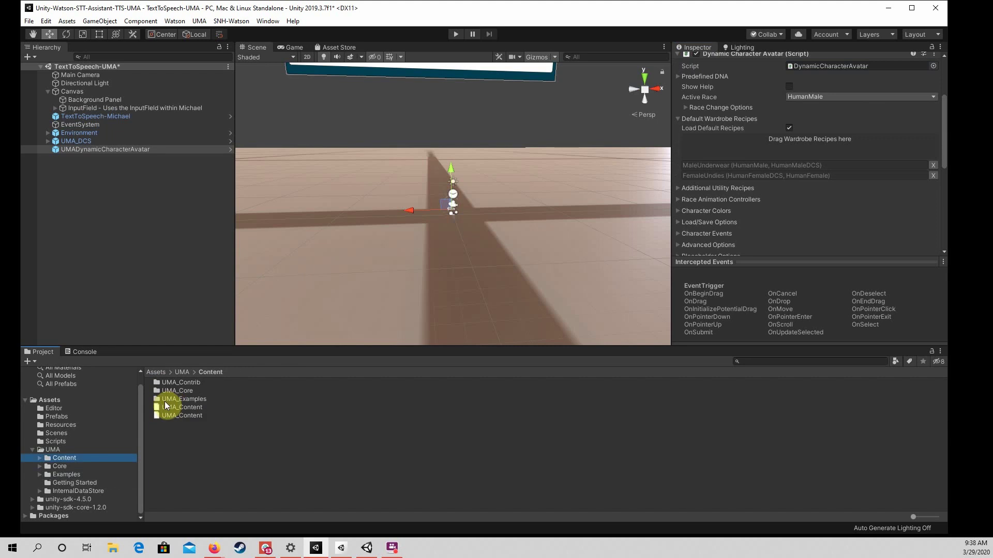
pyautogui.click(171, 400)
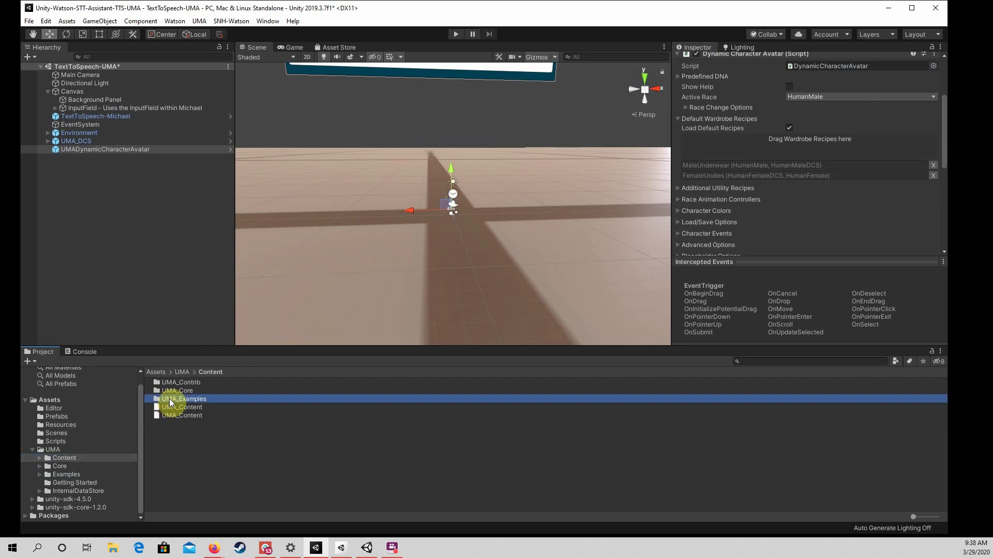
pyautogui.doubleClick(170, 399)
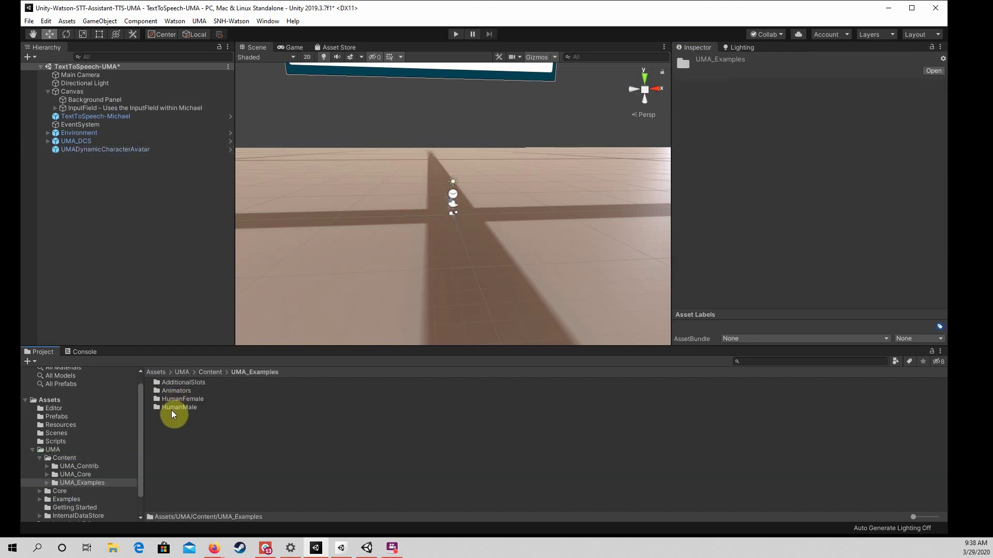
pyautogui.doubleClick(173, 408)
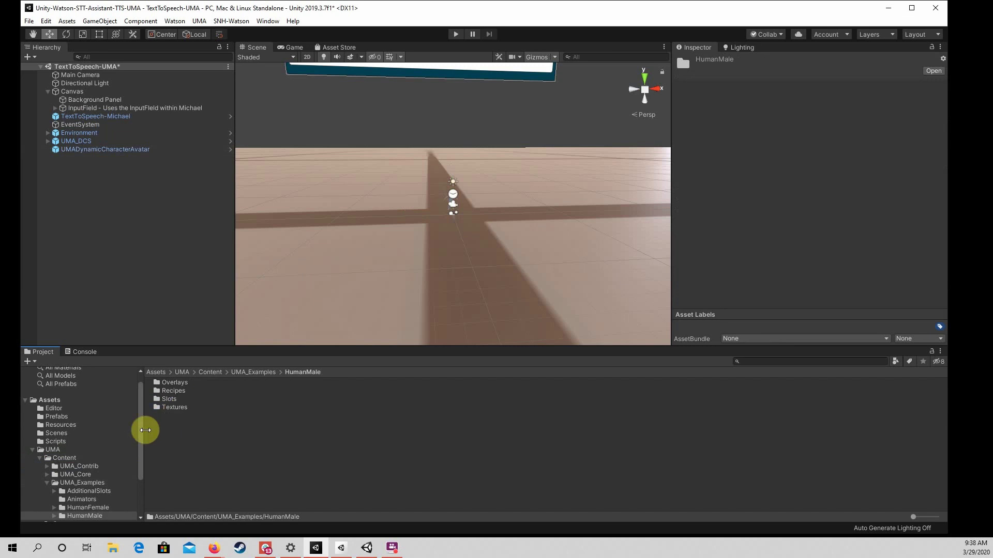
pyautogui.click(168, 394)
pyautogui.doubleClick(168, 394)
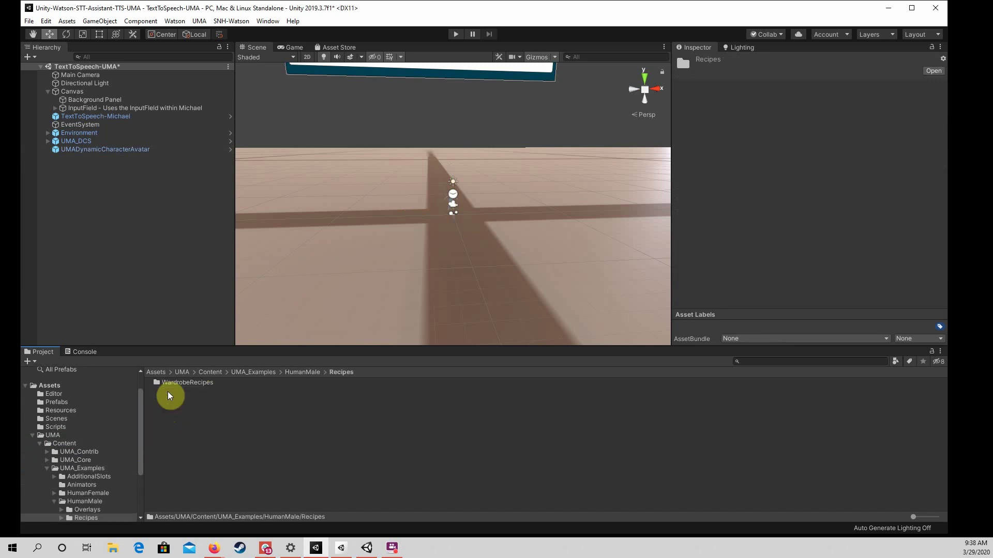
pyautogui.doubleClick(172, 381)
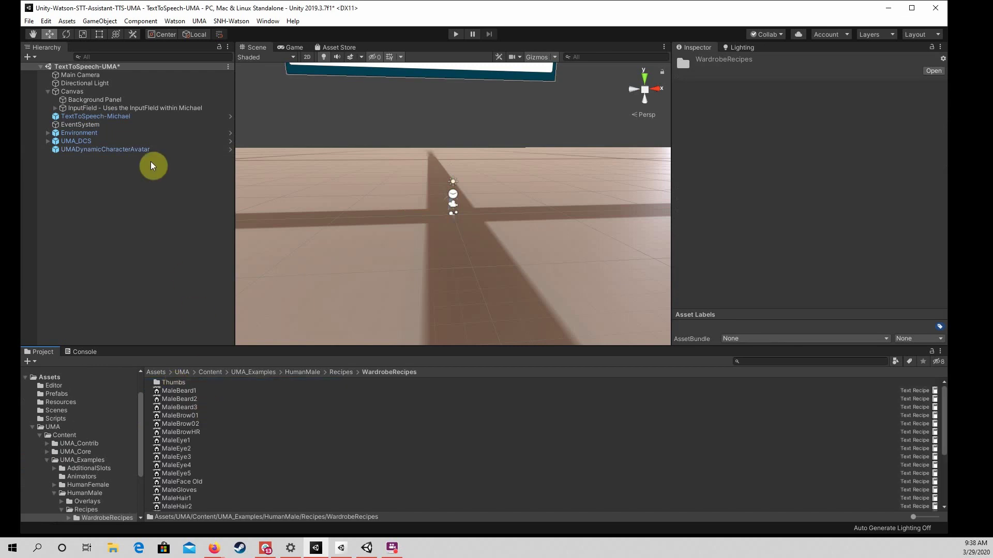
# Bring the Default Wardrobe Recipes of UMADynamicCharacterAvatar back into view and collapse the UMA folder in the project tree
pyautogui.click(135, 150)
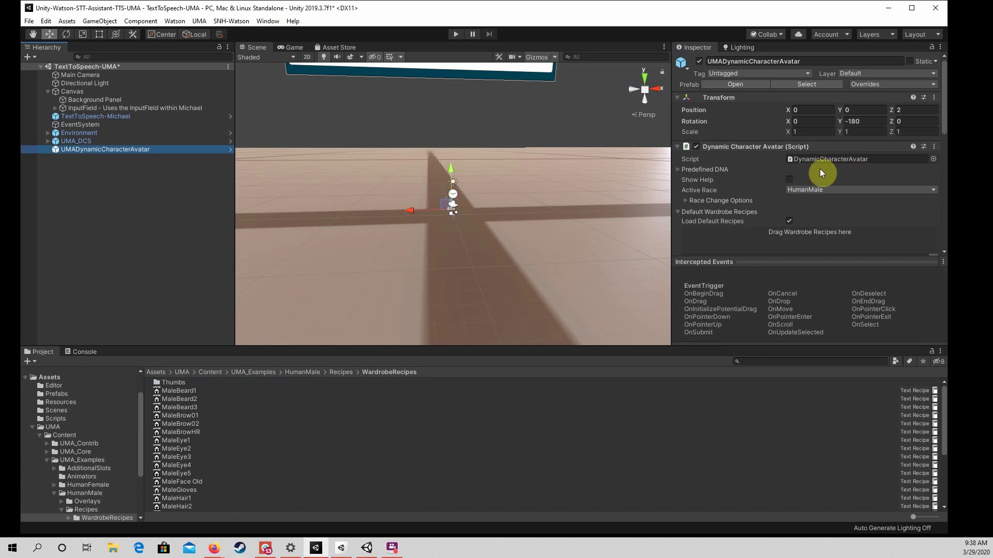
pyautogui.scroll(-3, 820, 168)
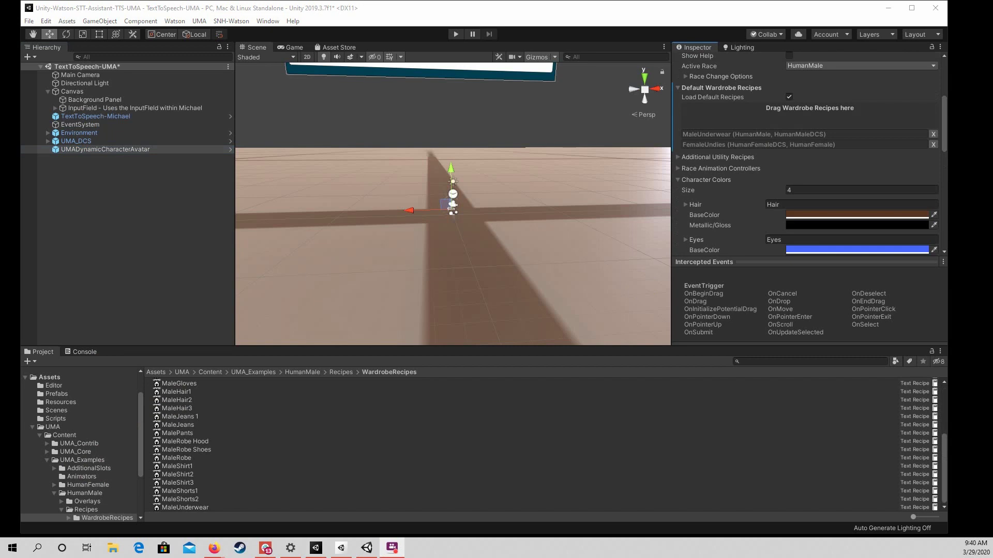
pyautogui.click(33, 427)
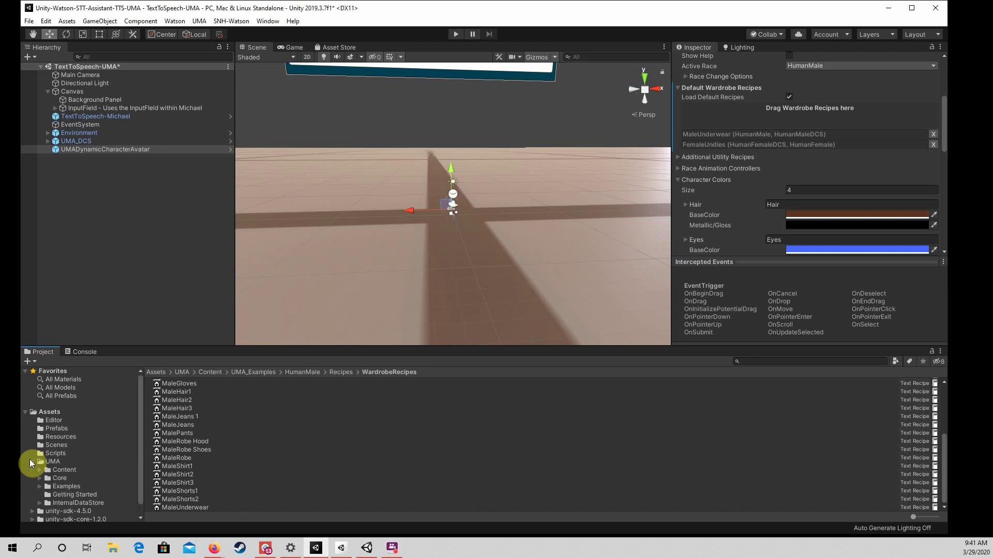
# Browse the project to UMA/Content/UMA_Examples/HumanMale/Recipes/WardrobeRecipes and bring the male hair and clothing recipes into view
pyautogui.click(31, 460)
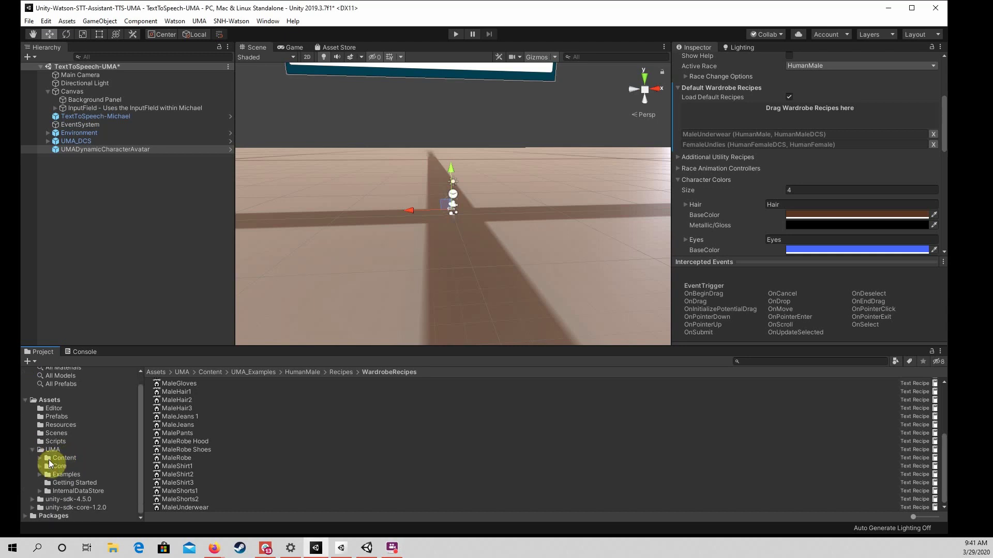
pyautogui.click(49, 460)
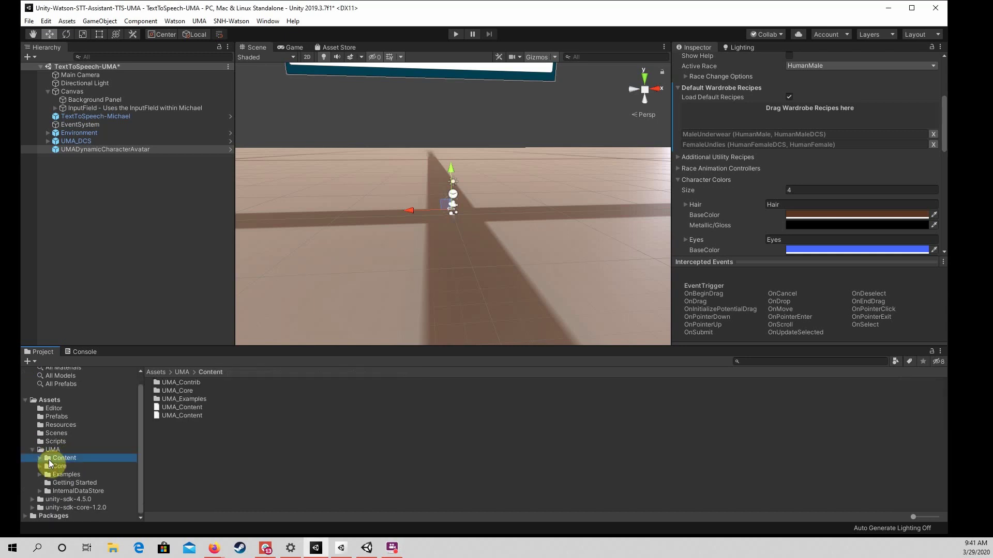
pyautogui.doubleClick(184, 398)
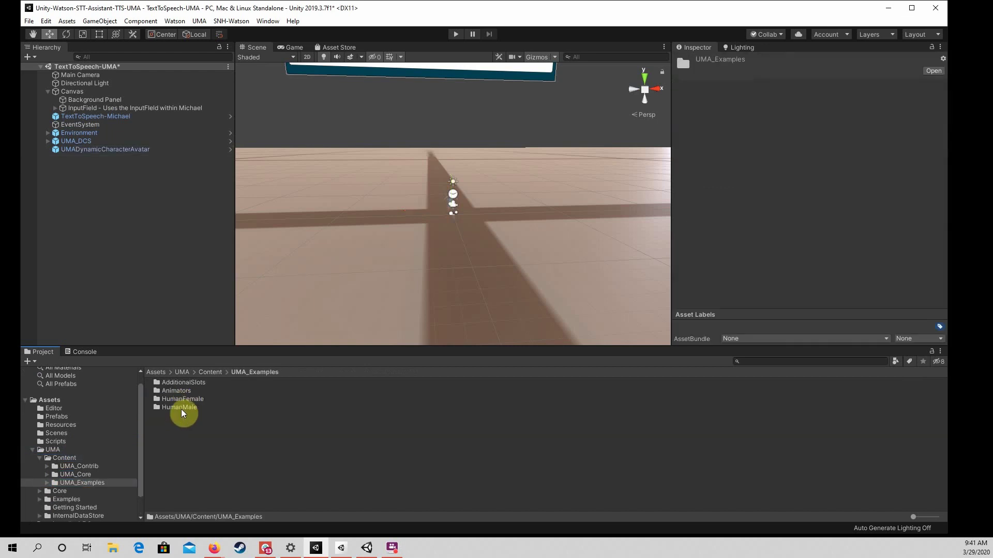
pyautogui.doubleClick(181, 409)
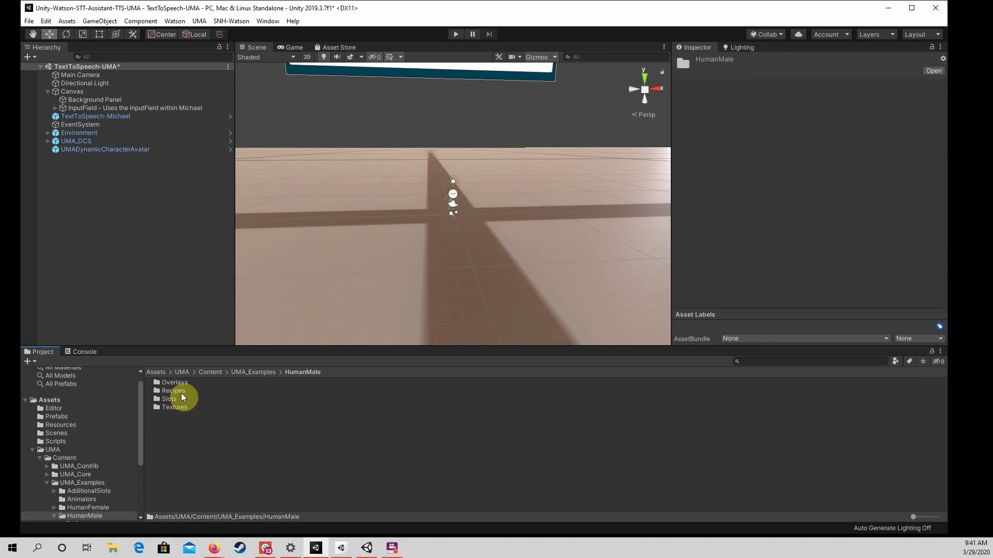
pyautogui.doubleClick(181, 390)
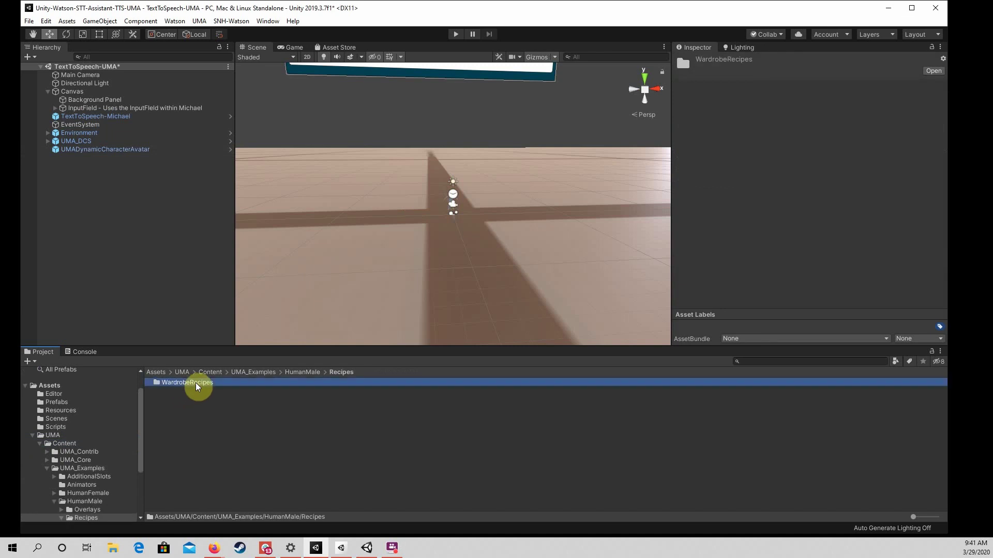
pyautogui.doubleClick(196, 384)
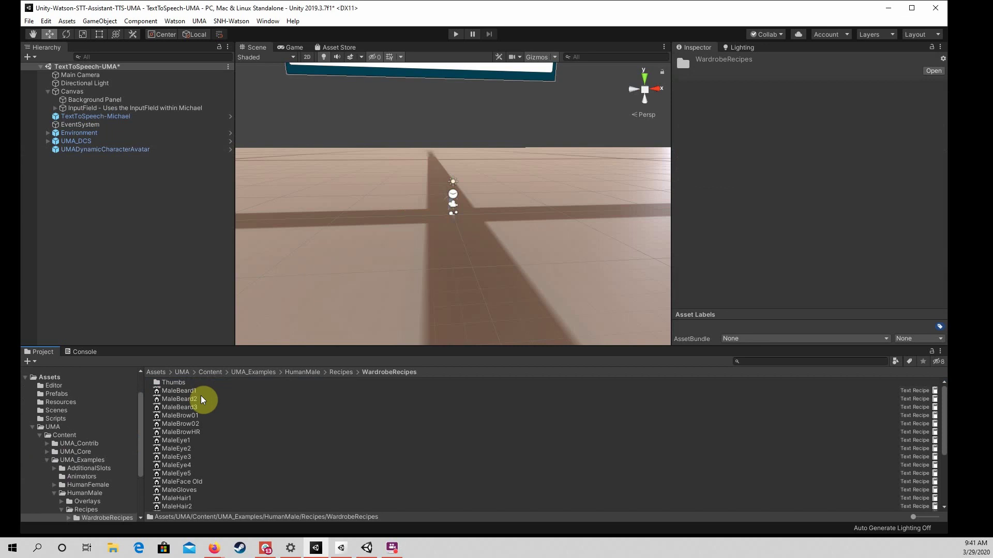
pyautogui.scroll(-3, 214, 403)
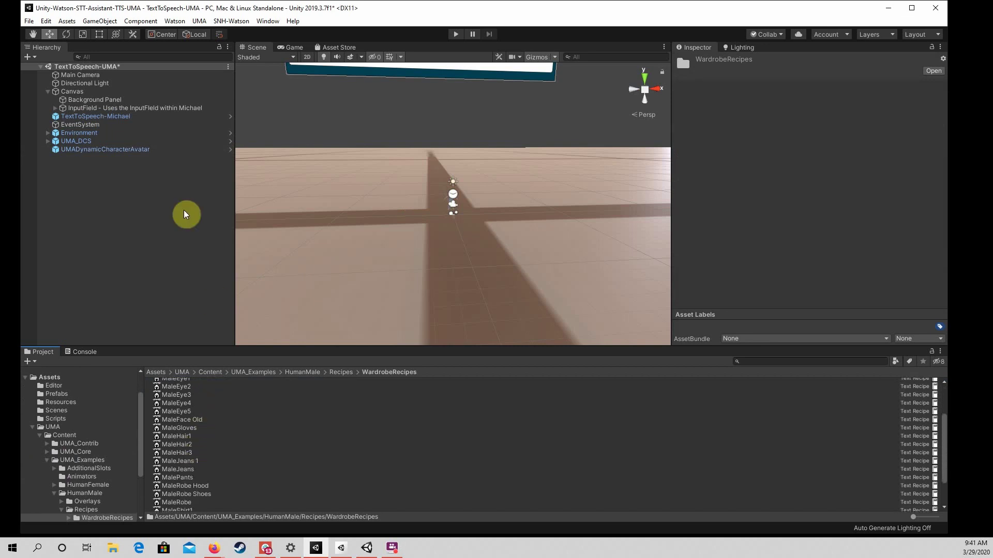
# Add MaleHair2, MaleJeans 1 and MaleShirt2 to the Default Wardrobe Recipes of UMADynamicCharacterAvatar and test-run the scene
pyautogui.click(96, 150)
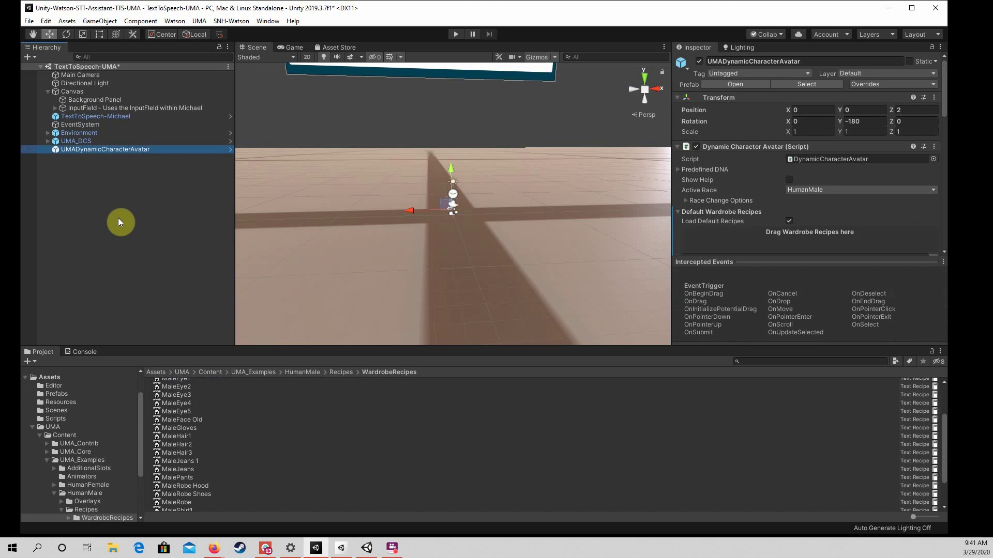
pyautogui.scroll(-3, 855, 161)
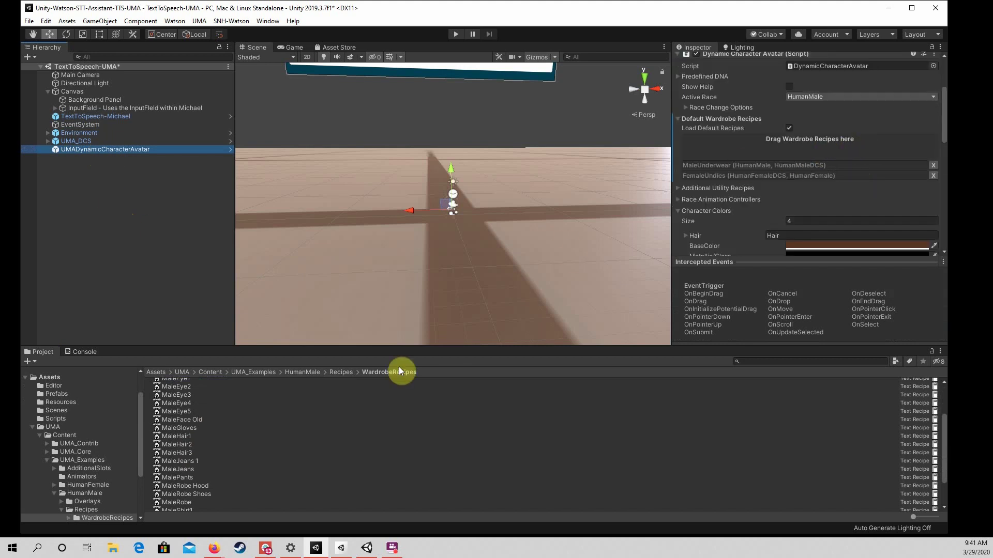
pyautogui.moveTo(184, 445); pyautogui.dragTo(815, 147)
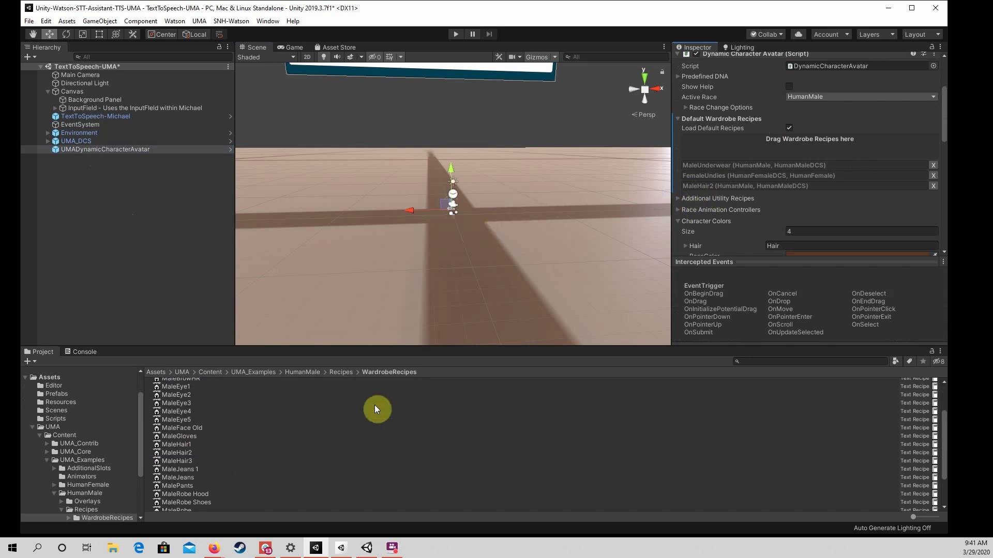
pyautogui.scroll(-3, 258, 420)
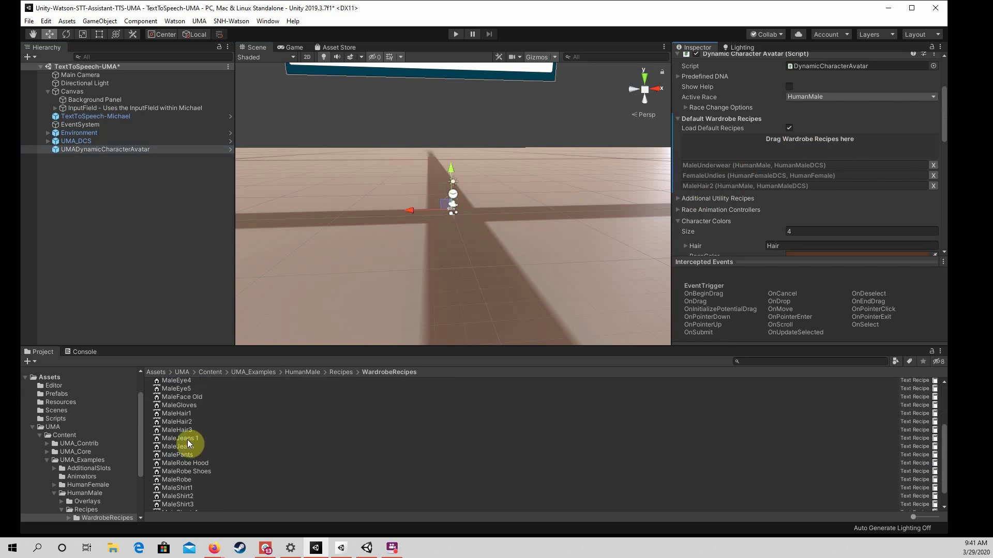
pyautogui.moveTo(187, 439); pyautogui.dragTo(872, 119)
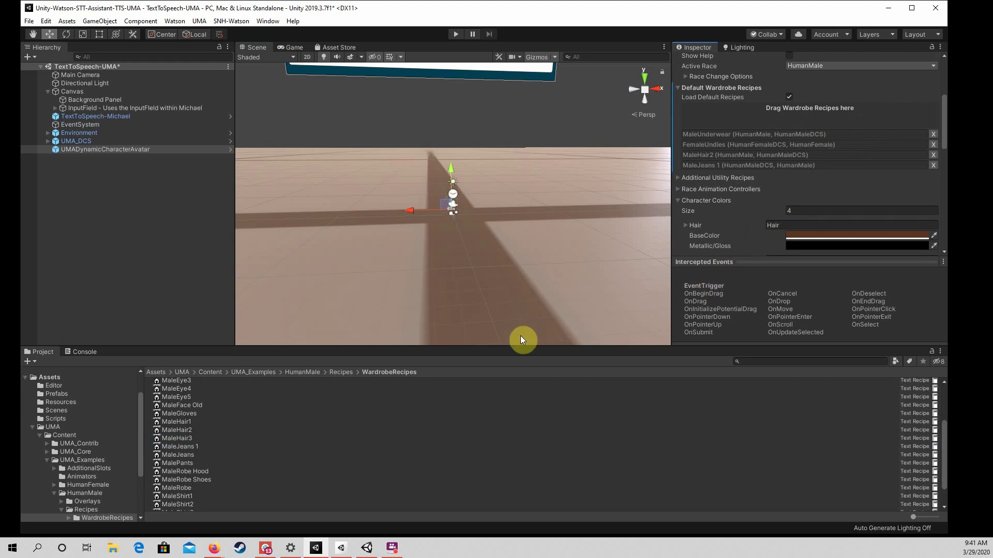
pyautogui.scroll(-3, 203, 466)
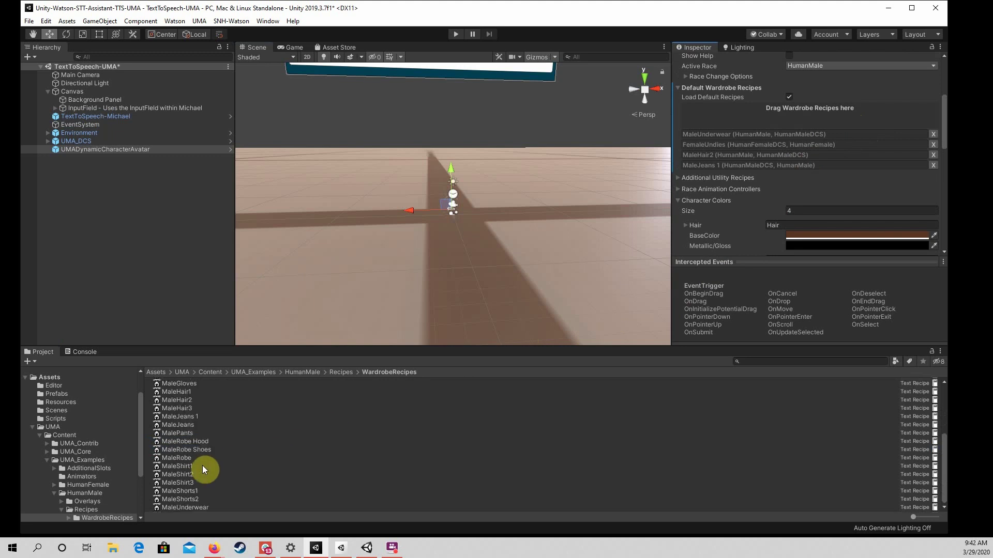
pyautogui.moveTo(173, 476); pyautogui.dragTo(860, 117)
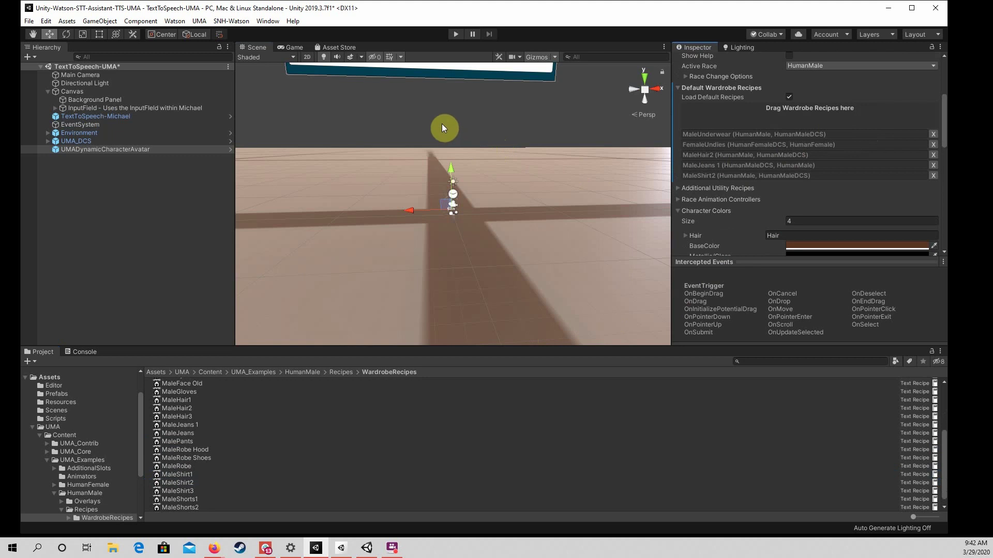
pyautogui.click(456, 35)
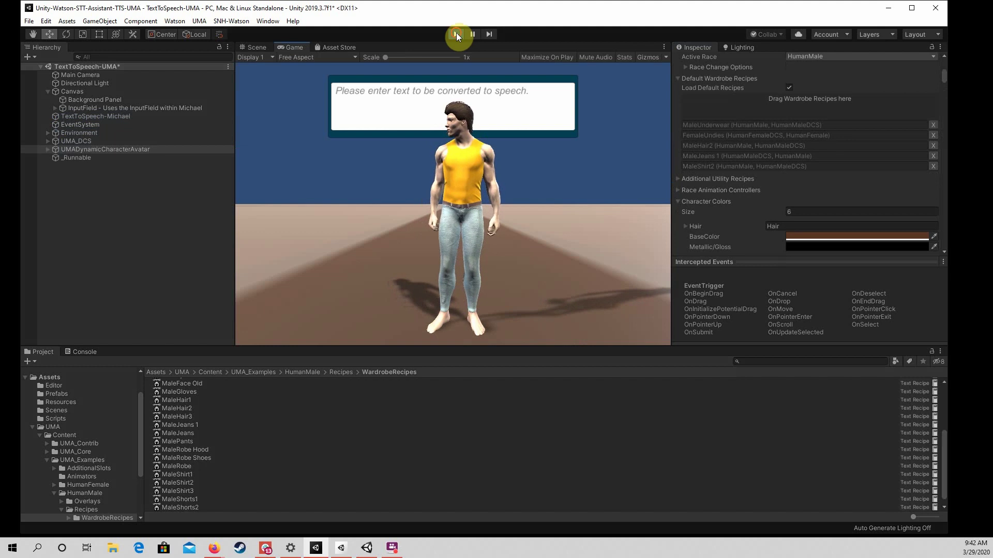
pyautogui.click(456, 34)
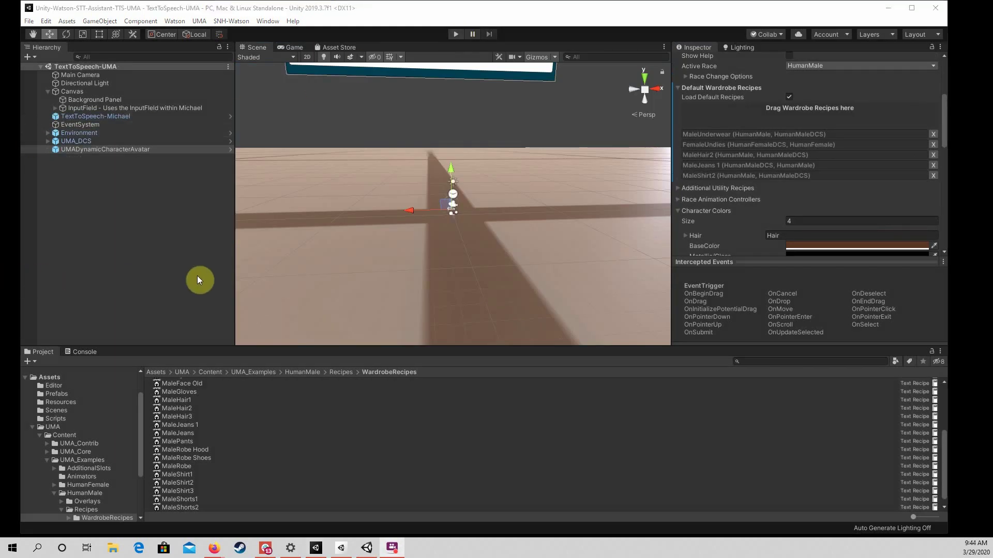
# Search the Asset Store for salsa and open the SALSA LipSync Suite page
pyautogui.click(342, 50)
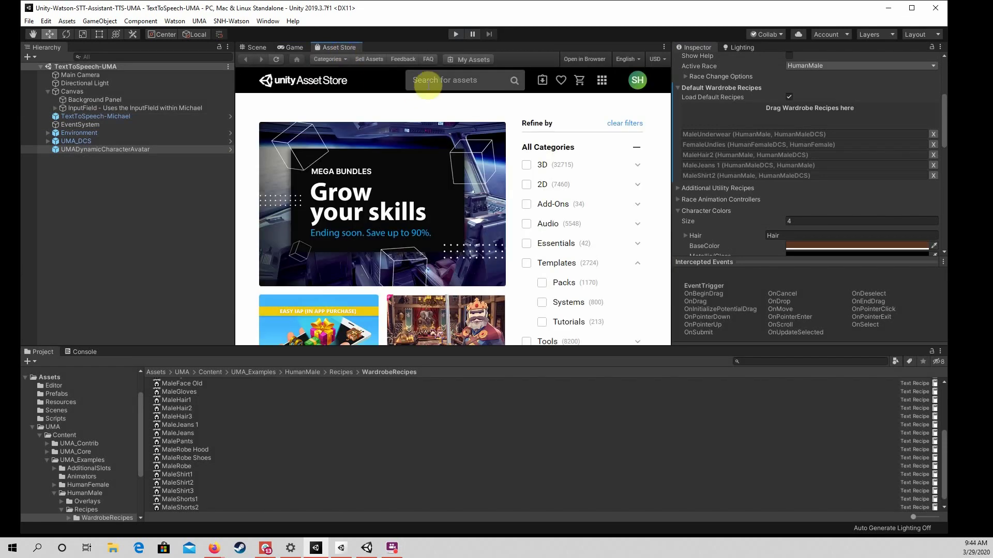
pyautogui.click(437, 82)
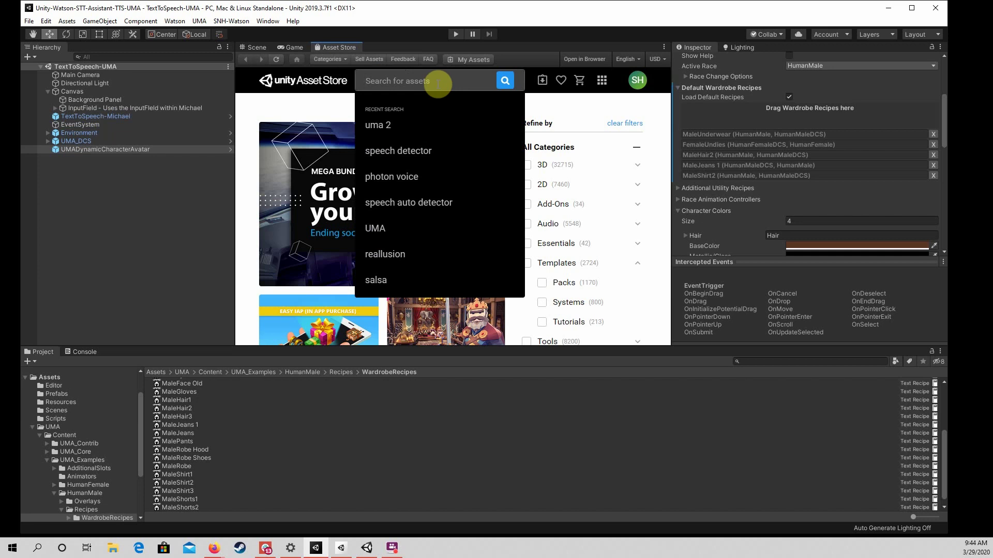
pyautogui.write('Salsa')
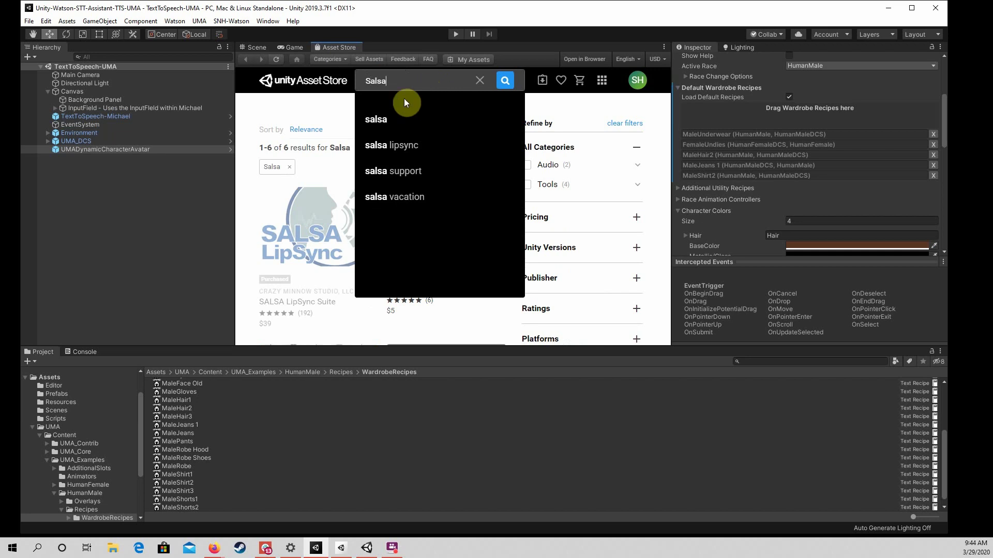
pyautogui.moveTo(290, 257)
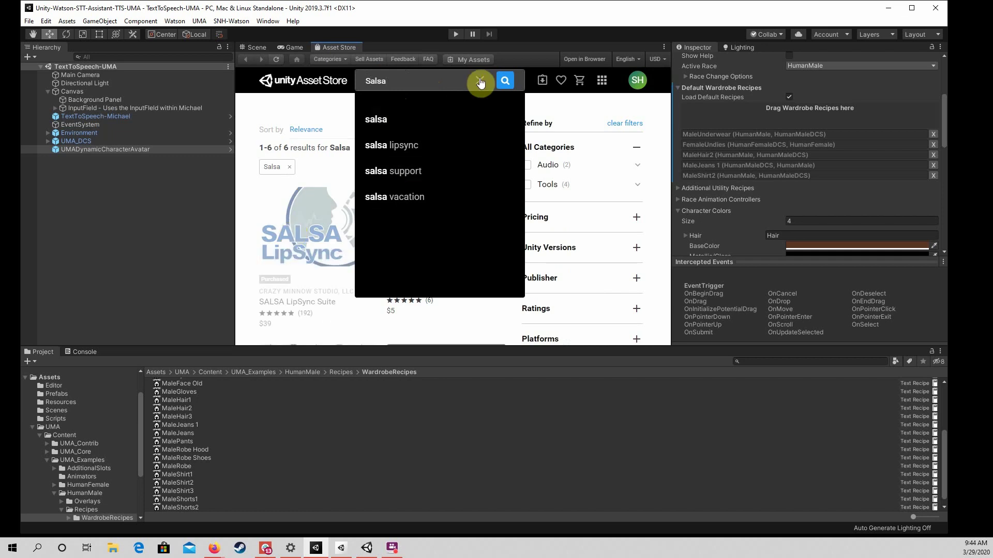
pyautogui.click(382, 130)
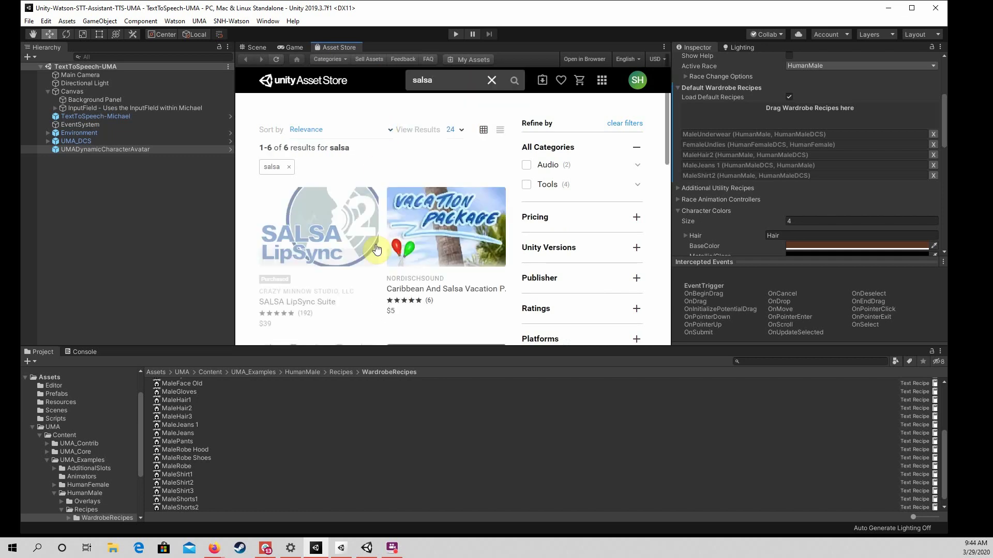
pyautogui.click(317, 217)
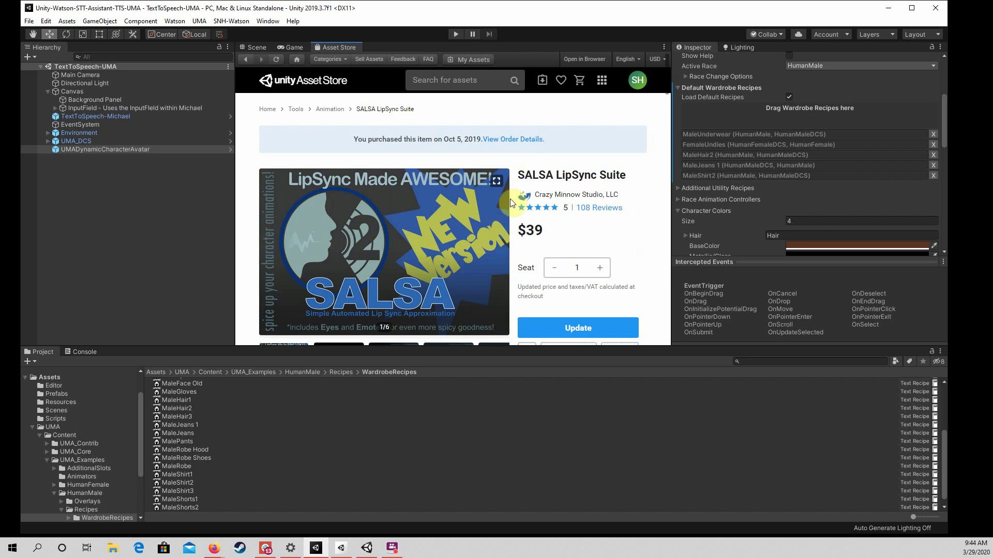
# Update the SALSA LipSync Suite package and import all its contents into the project
pyautogui.click(567, 332)
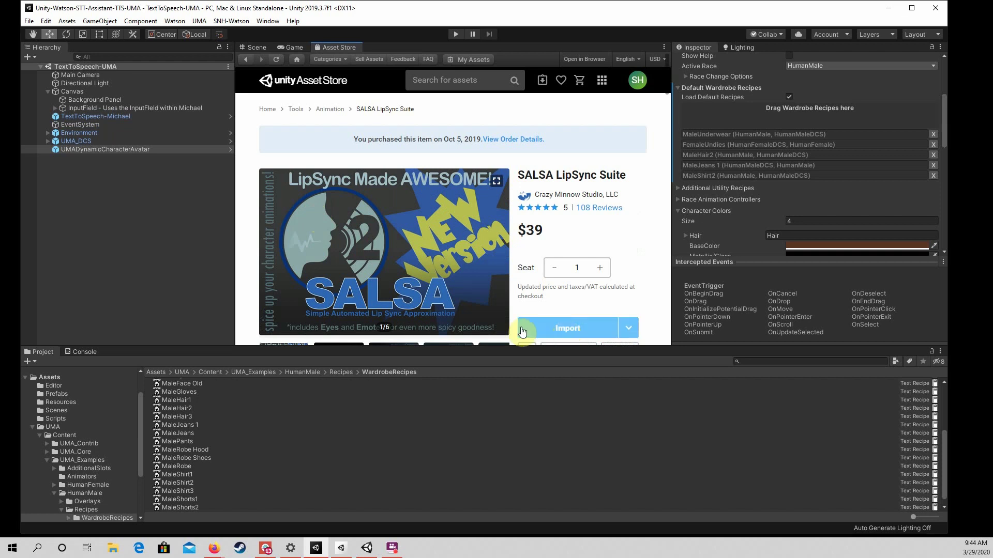
pyautogui.click(535, 330)
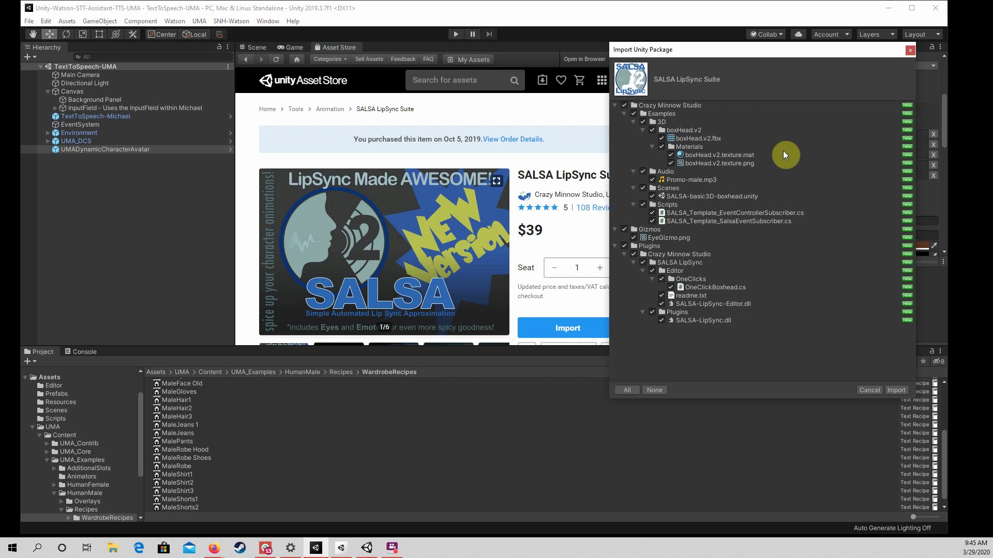
pyautogui.click(896, 390)
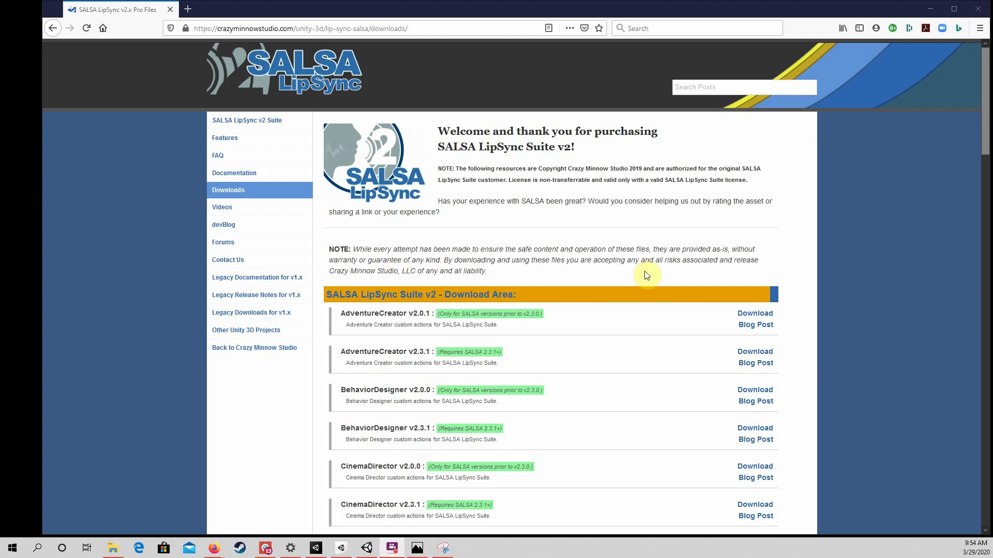
# Try to download OneClick Base v2.1.6 from the SALSA LipSync Suite v2 downloads page into the Unity-Watson-Salsa folder
pyautogui.scroll(-3, 615, 216)
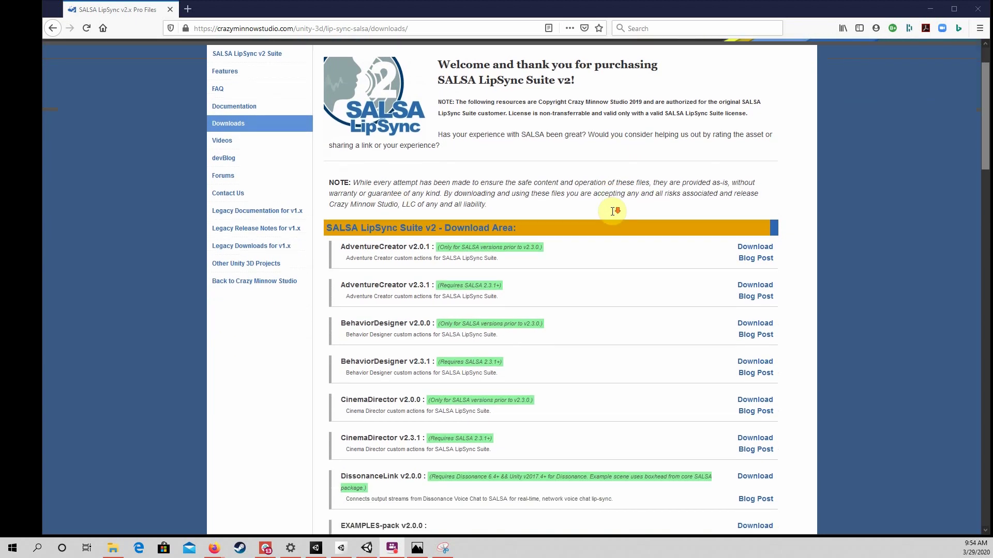
pyautogui.scroll(-4, 614, 216)
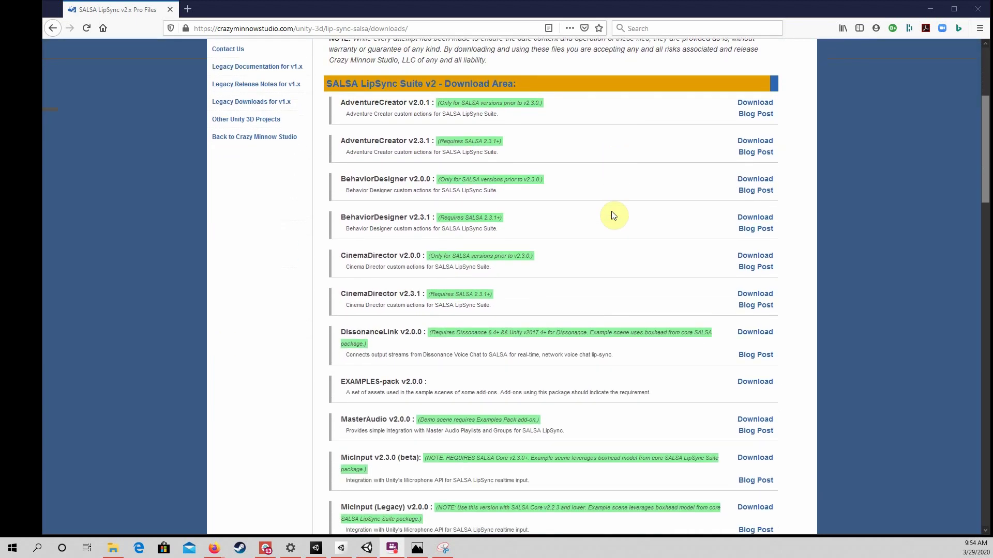
pyautogui.scroll(-3, 614, 216)
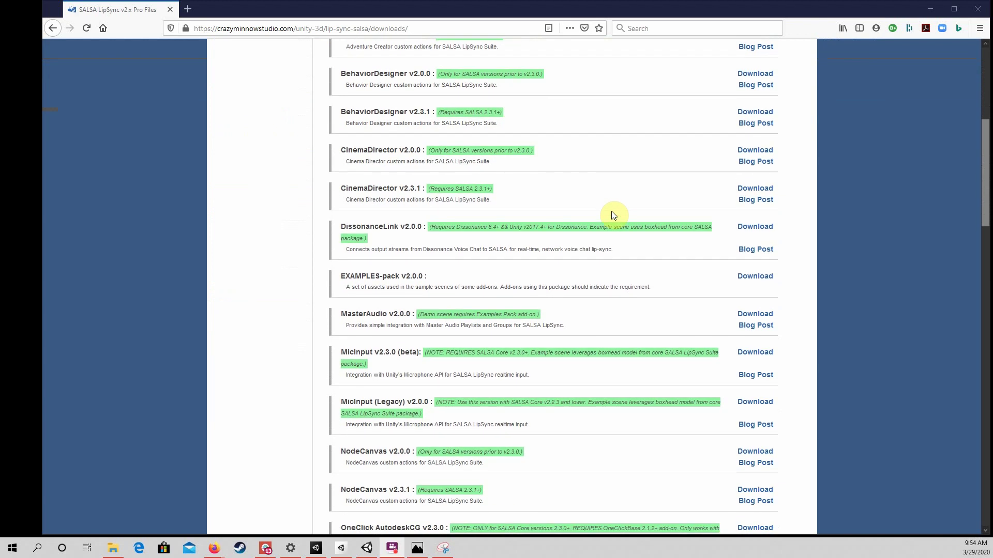
pyautogui.scroll(-5, 613, 215)
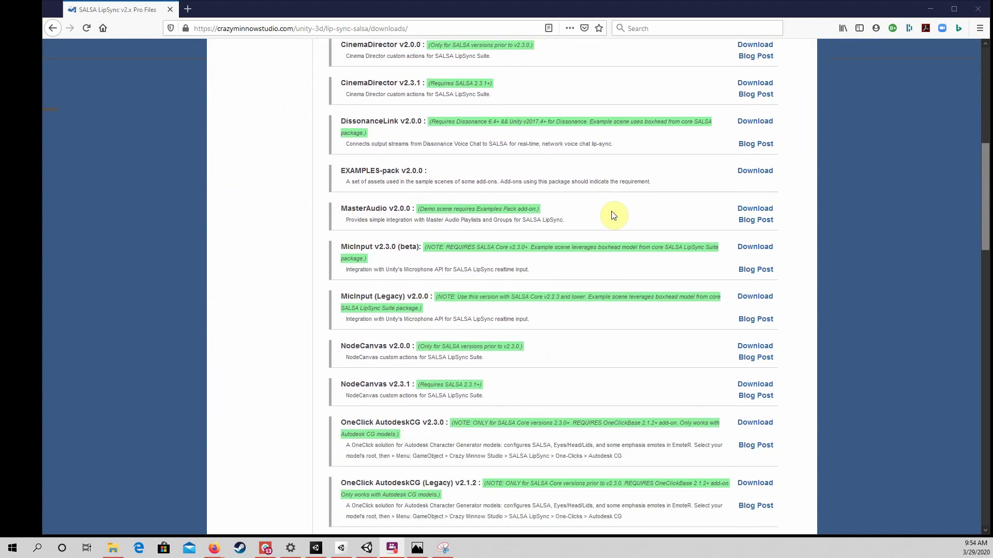
pyautogui.scroll(-4, 614, 216)
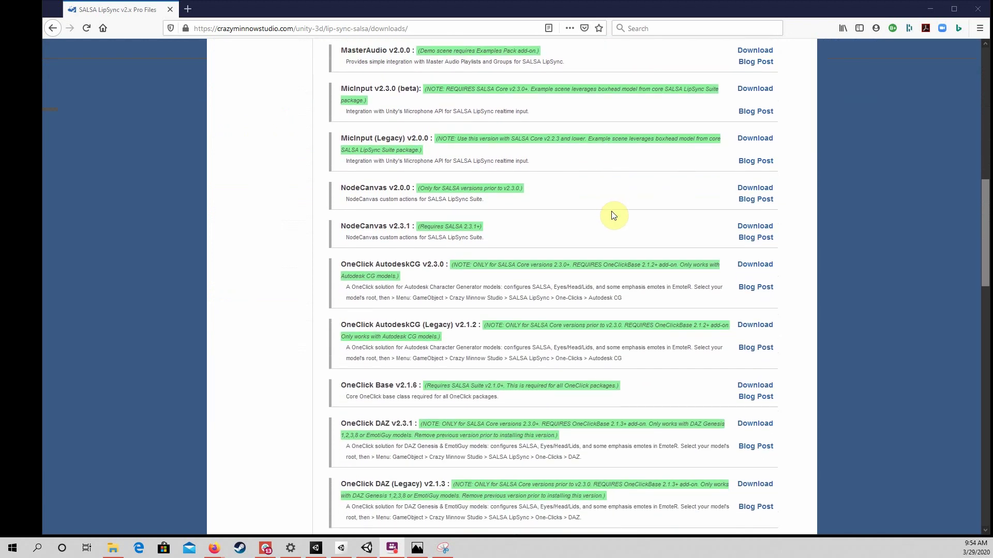
pyautogui.scroll(-2, 614, 216)
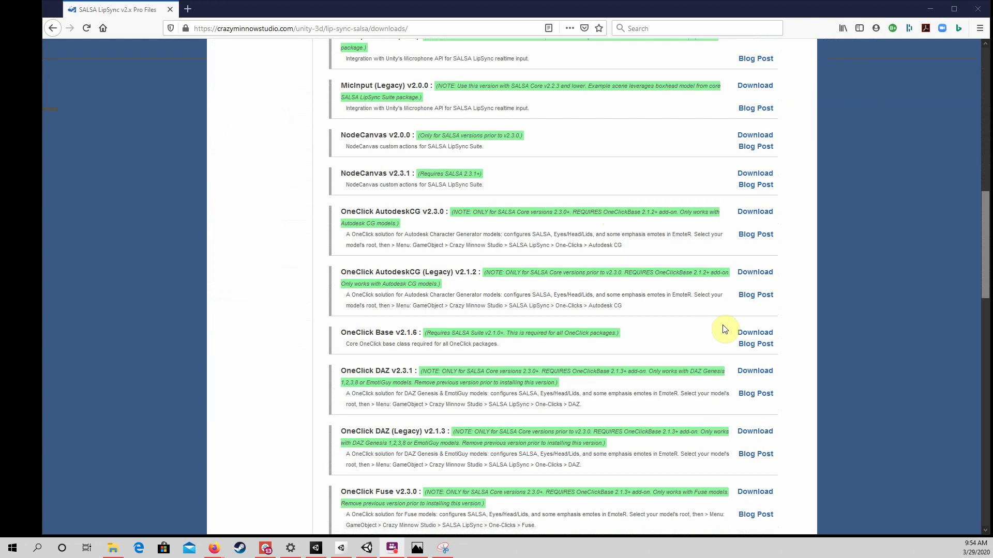
pyautogui.click(756, 335)
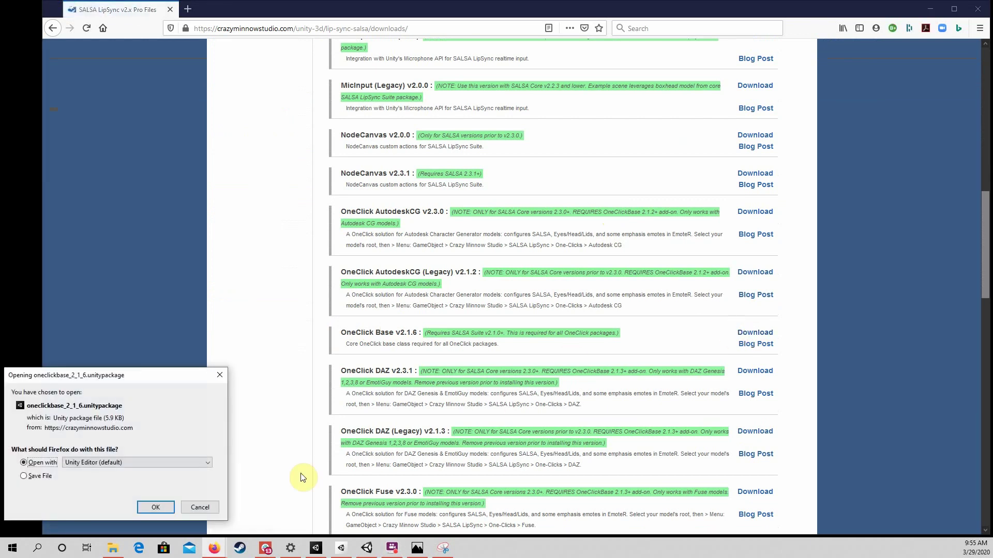
pyautogui.click(41, 477)
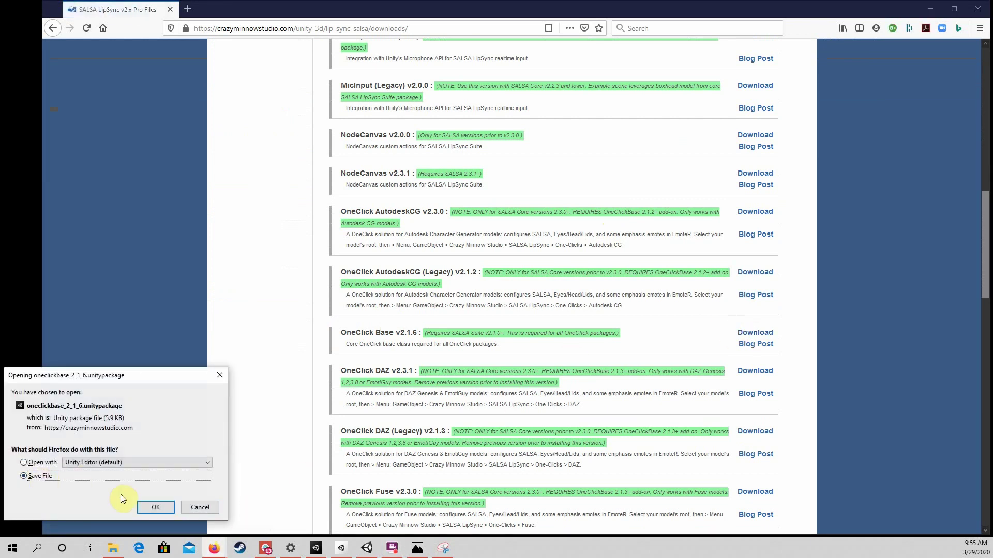
pyautogui.click(155, 508)
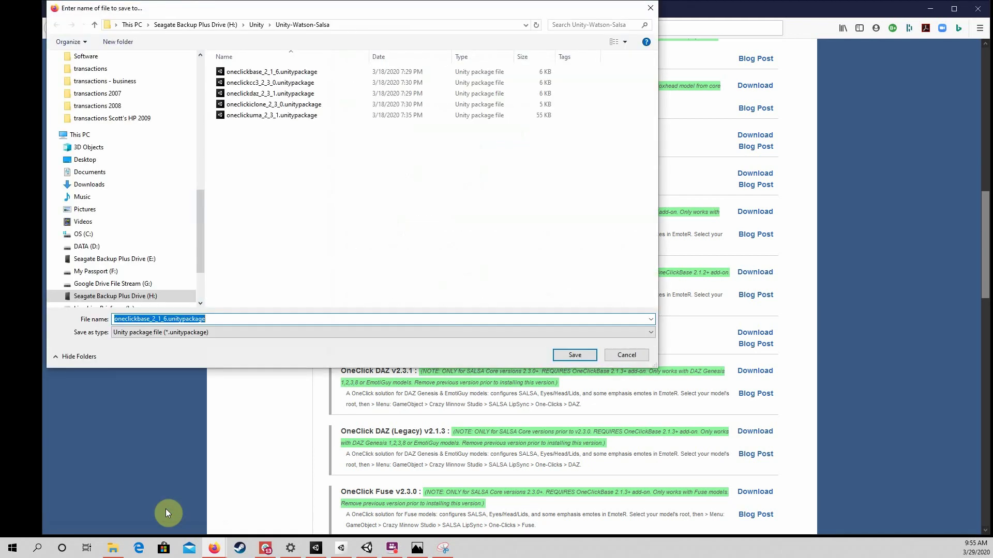
pyautogui.click(572, 355)
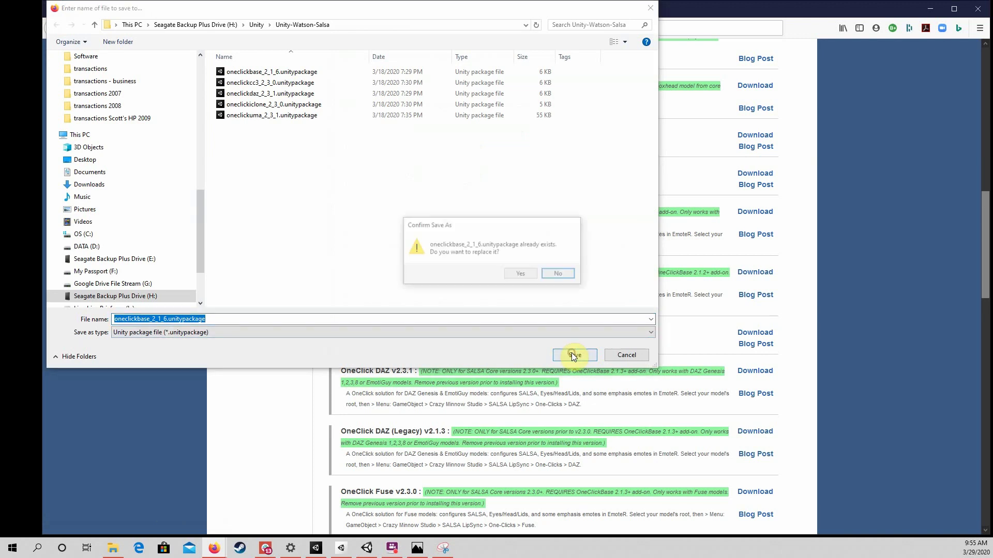
pyautogui.click(566, 277)
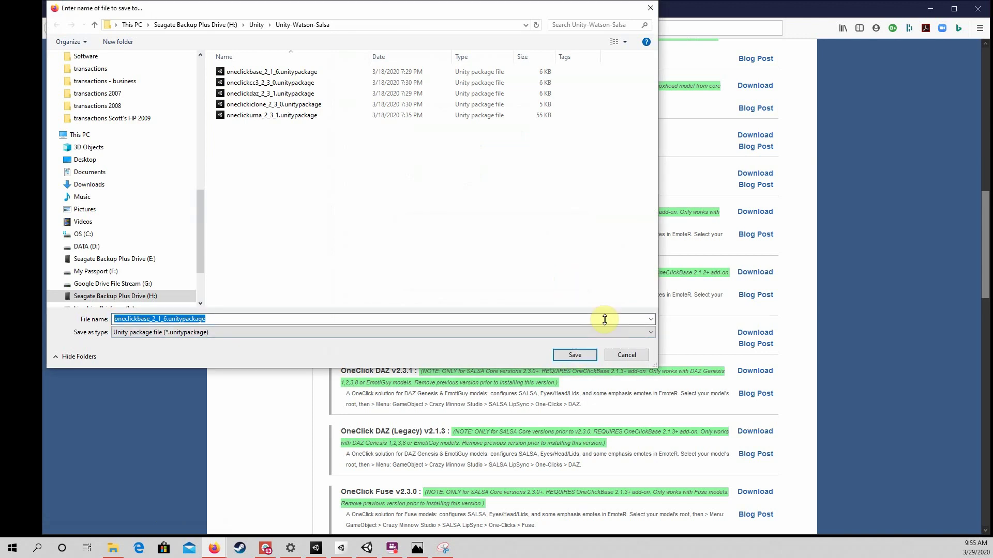
pyautogui.click(620, 357)
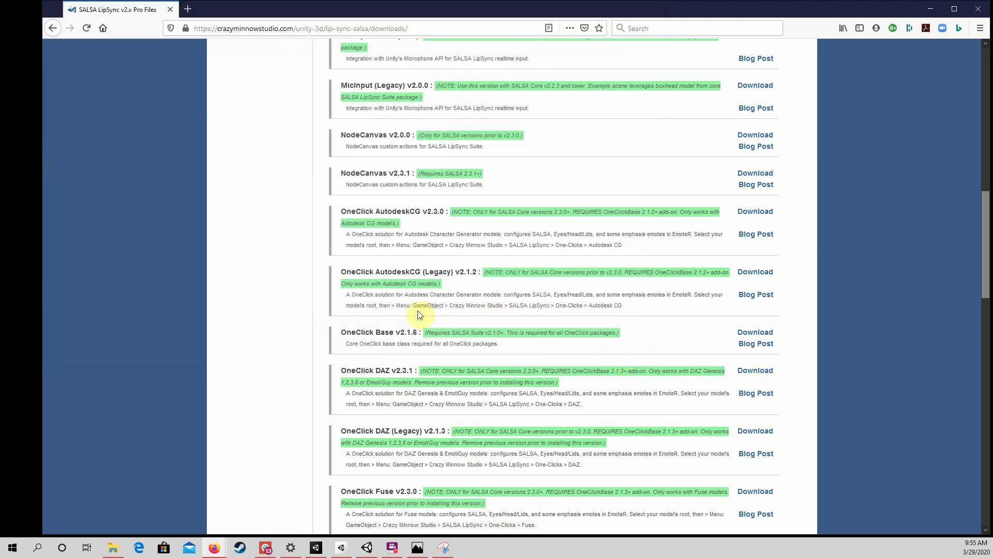
# Find the OneClick UMA DCS v2.3.1 add-on in the SALSA download list
pyautogui.scroll(-1, 420, 316)
pyautogui.scroll(-1, 420, 318)
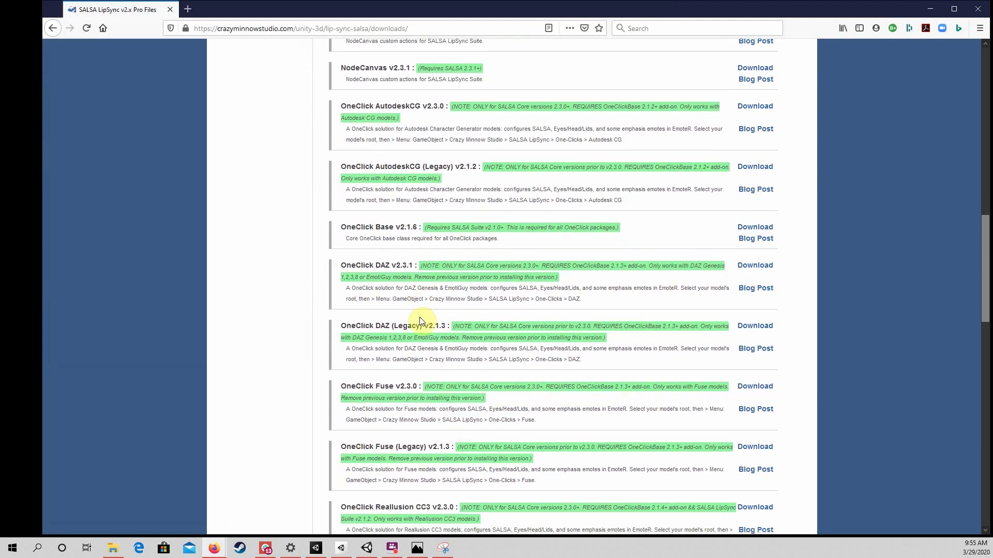
pyautogui.scroll(-4, 420, 321)
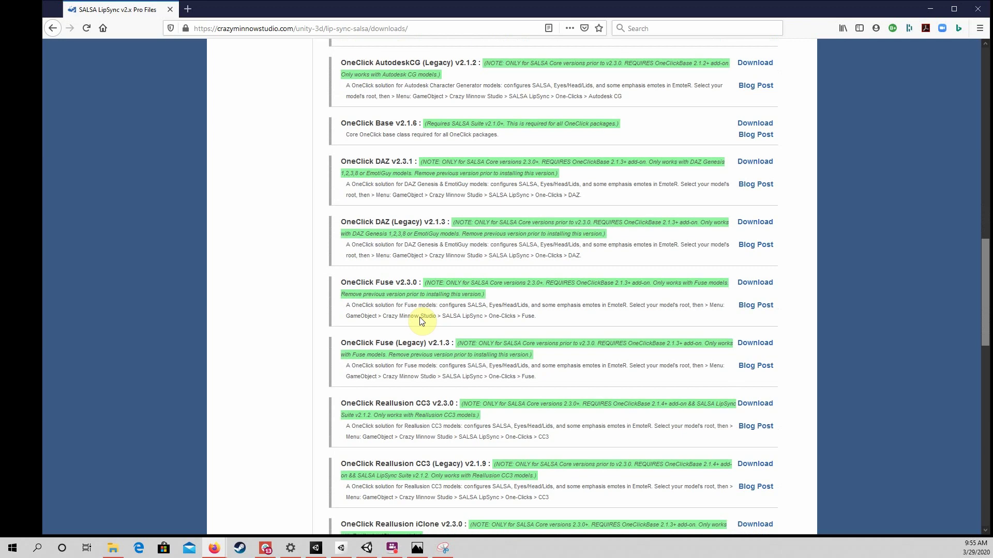
pyautogui.scroll(-3, 420, 316)
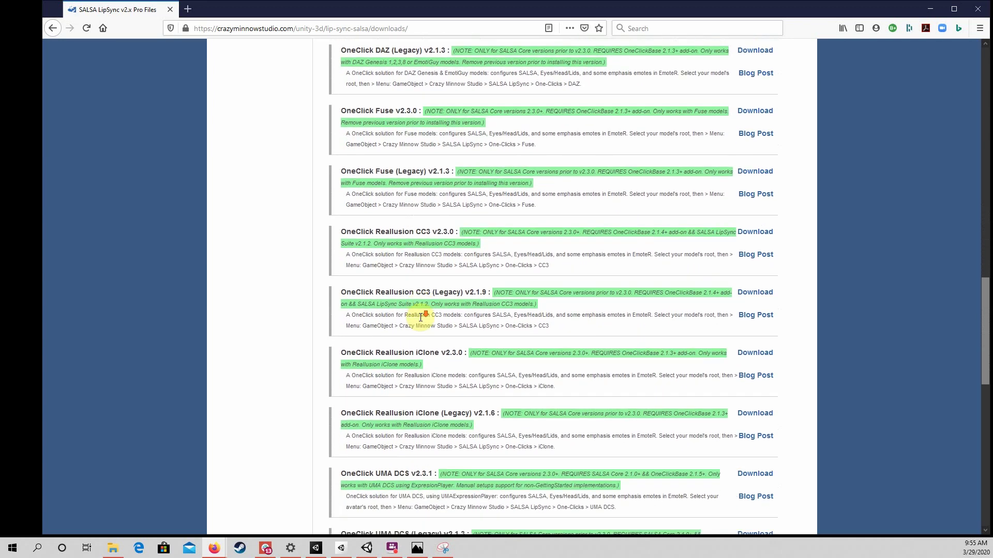
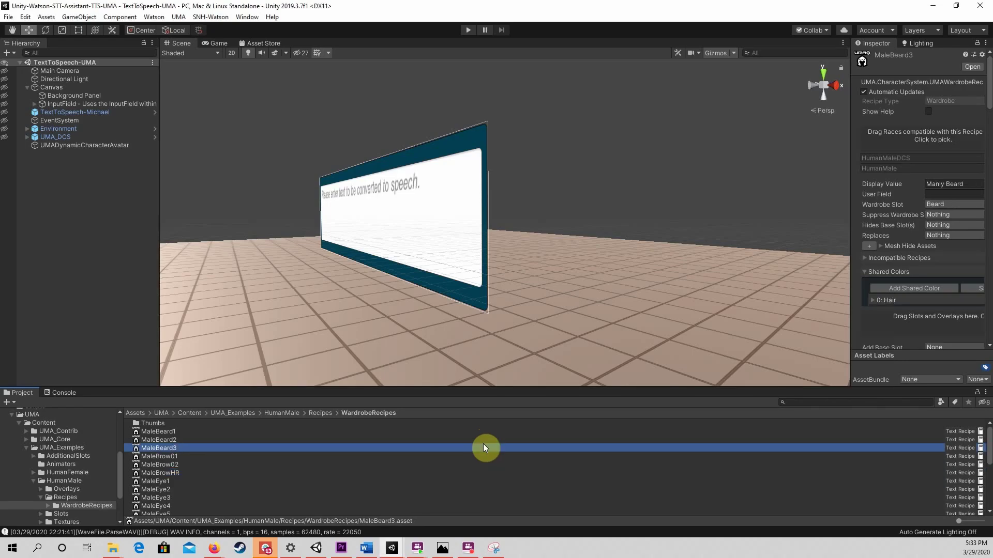
# Switch to Unity and import the custom package oneclickbase_2_1_6.unitypackage from the Unity-Watson-Salsa folder
pyautogui.rightClick(482, 464)
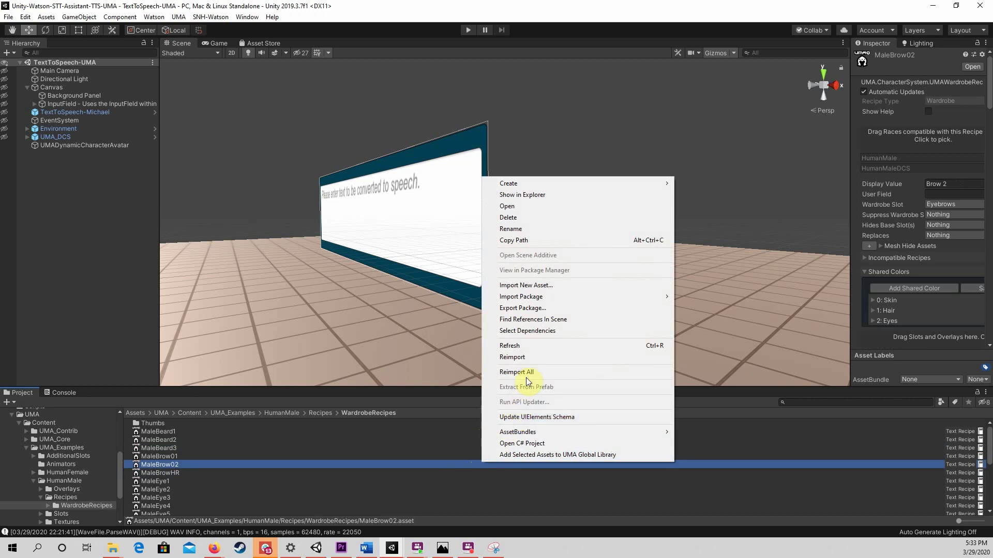
pyautogui.moveTo(617, 295)
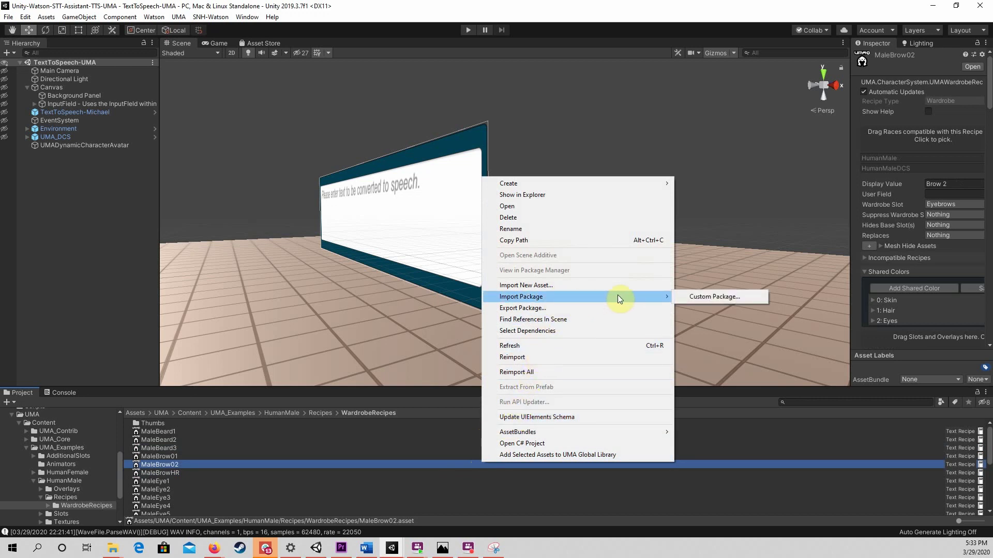
pyautogui.click(700, 296)
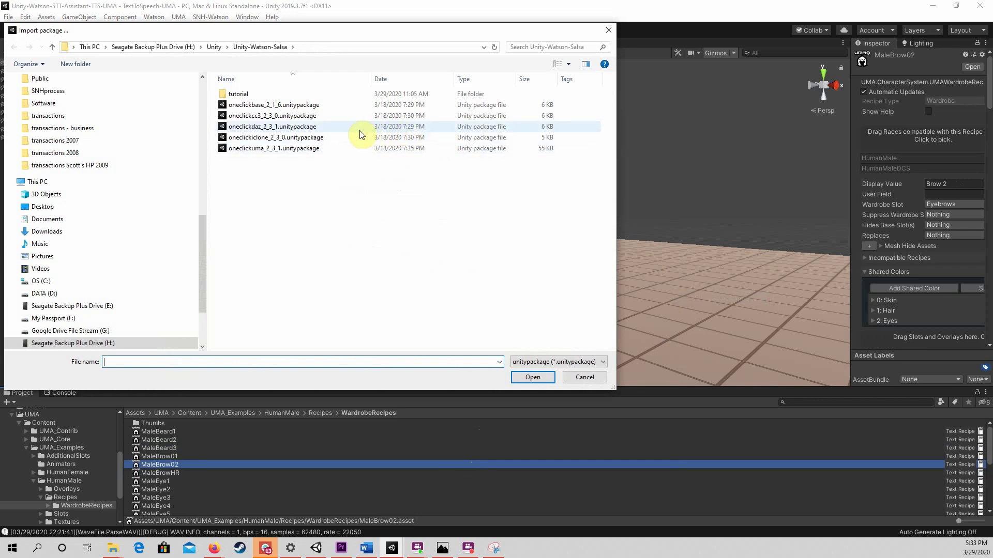
pyautogui.click(253, 106)
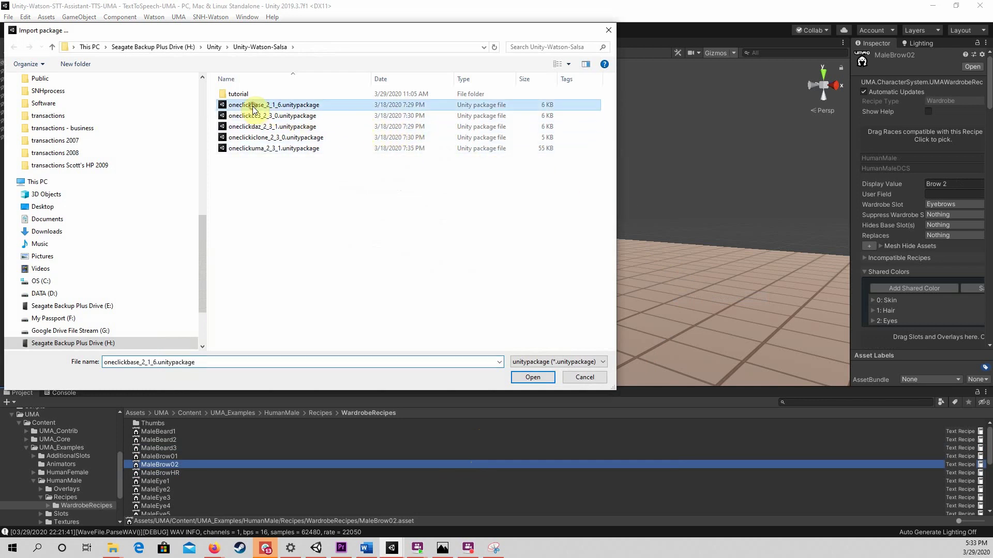
pyautogui.click(533, 377)
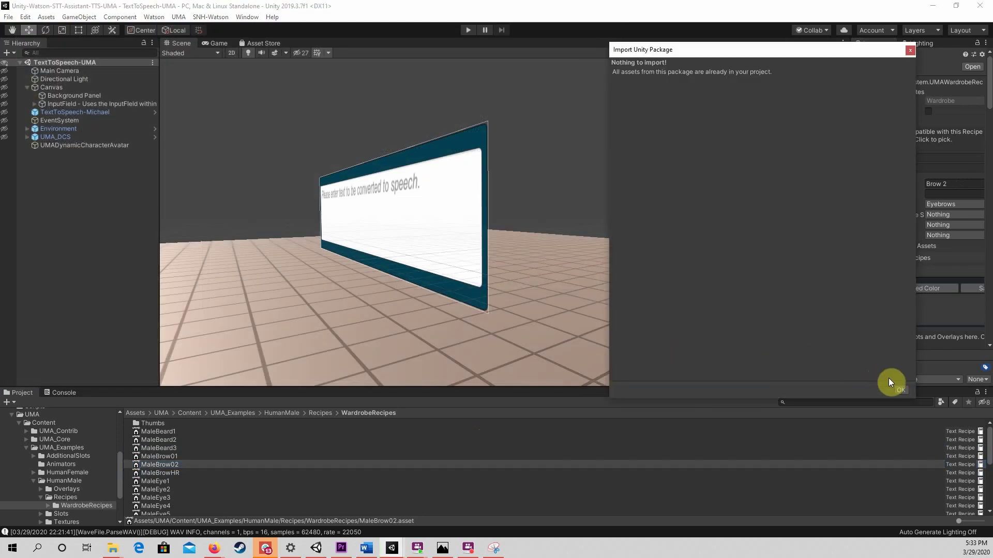
pyautogui.click(900, 391)
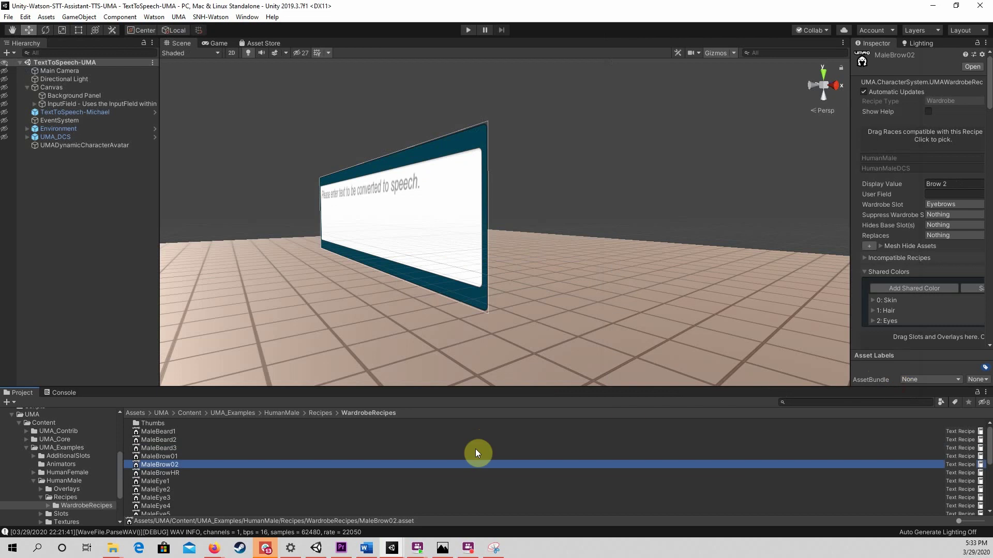
# Import the custom package oneclickuma_2_3_1.unitypackage from the Unity-Watson-Salsa folder
pyautogui.rightClick(396, 451)
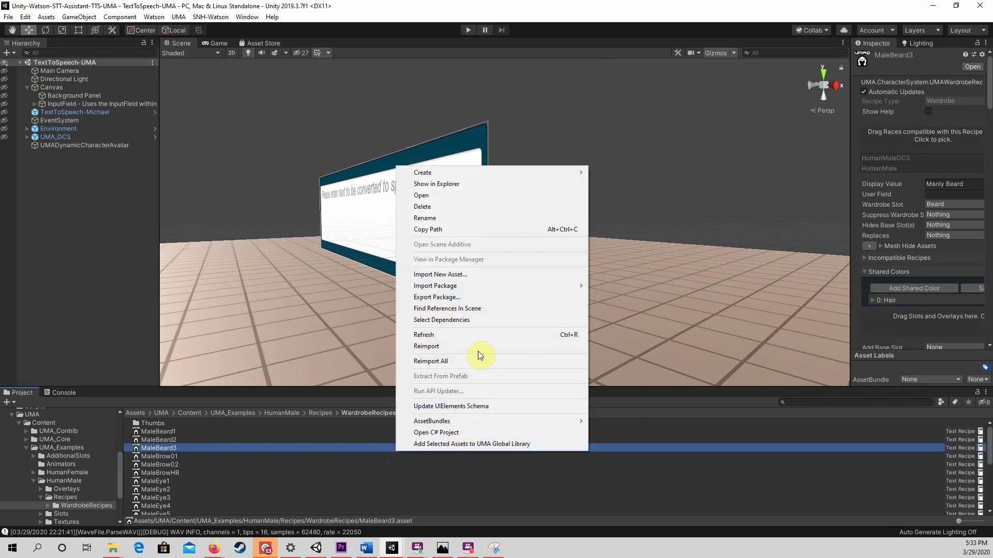
pyautogui.moveTo(486, 287)
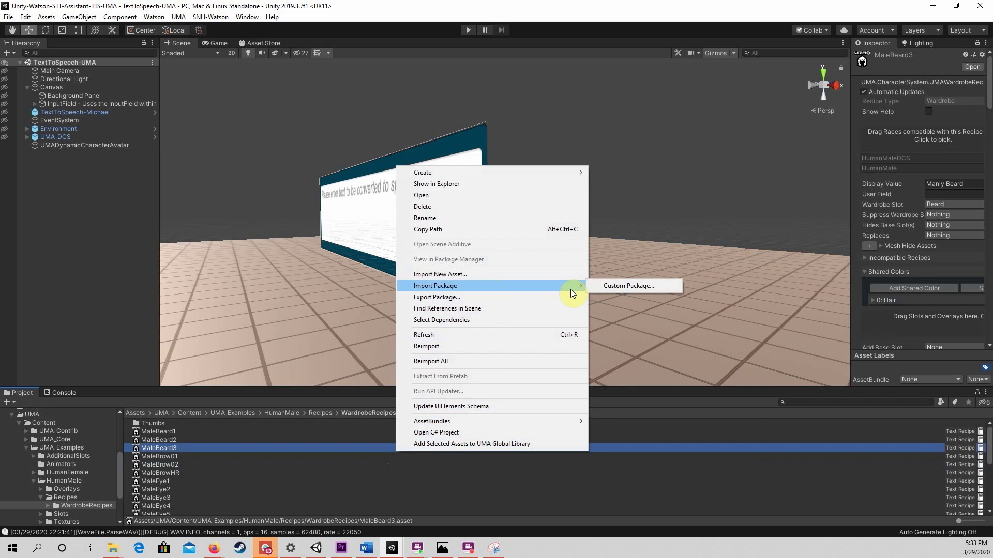
pyautogui.click(606, 289)
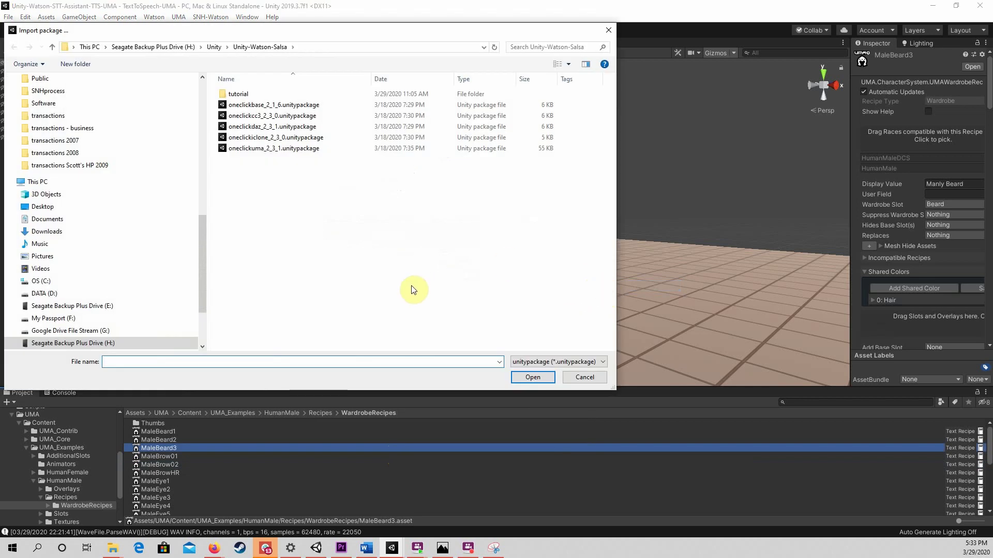
pyautogui.click(227, 149)
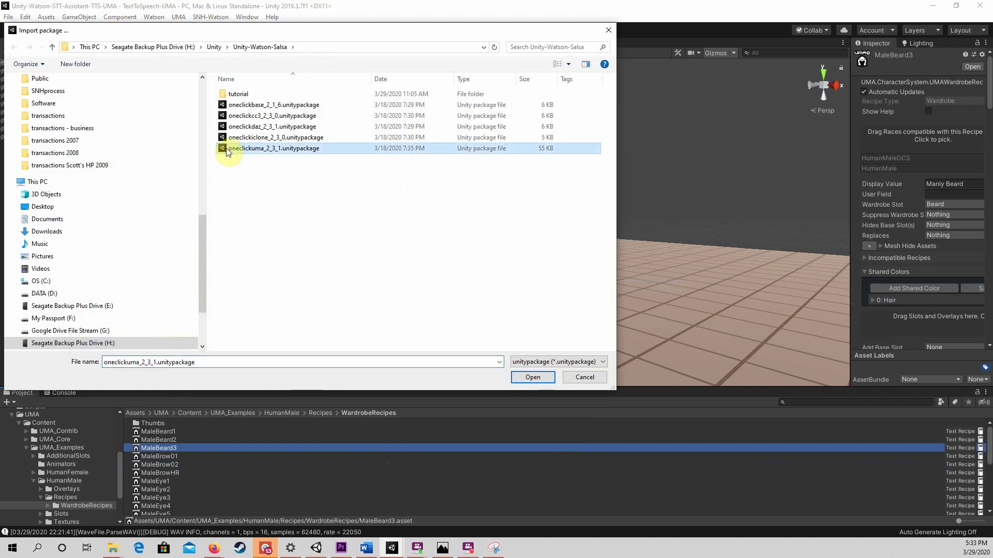
pyautogui.click(528, 382)
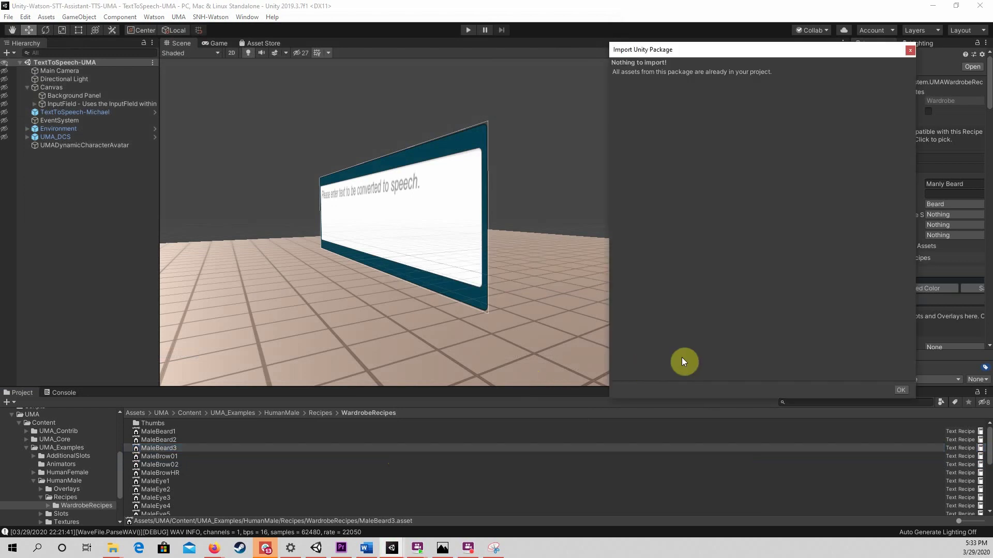
pyautogui.click(900, 391)
# Apply the SALSA LipSync UMA DCS One-Click setup to UMADynamicCharacterAvatar in the Chat-UMA scene and look through its components
pyautogui.moveTo(112, 549)
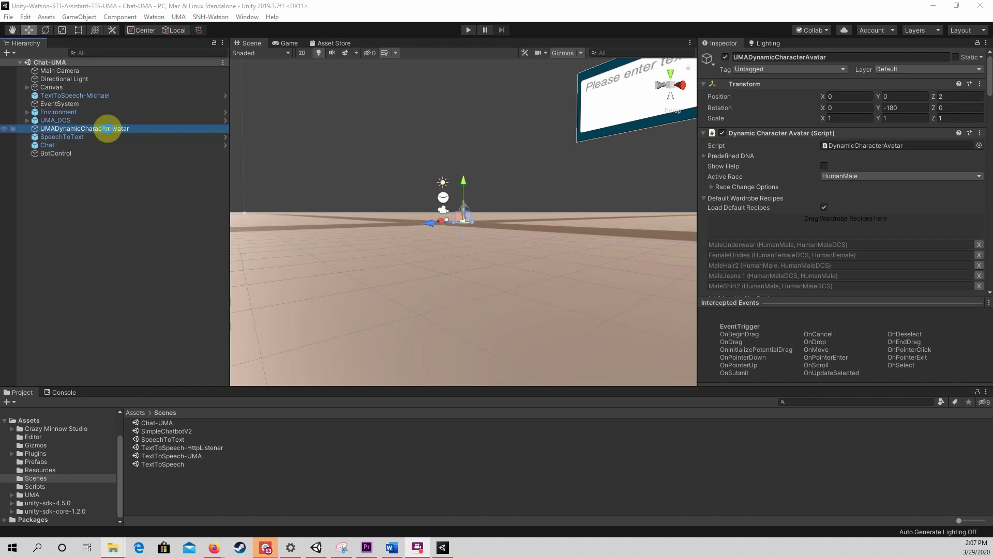
pyautogui.click(107, 129)
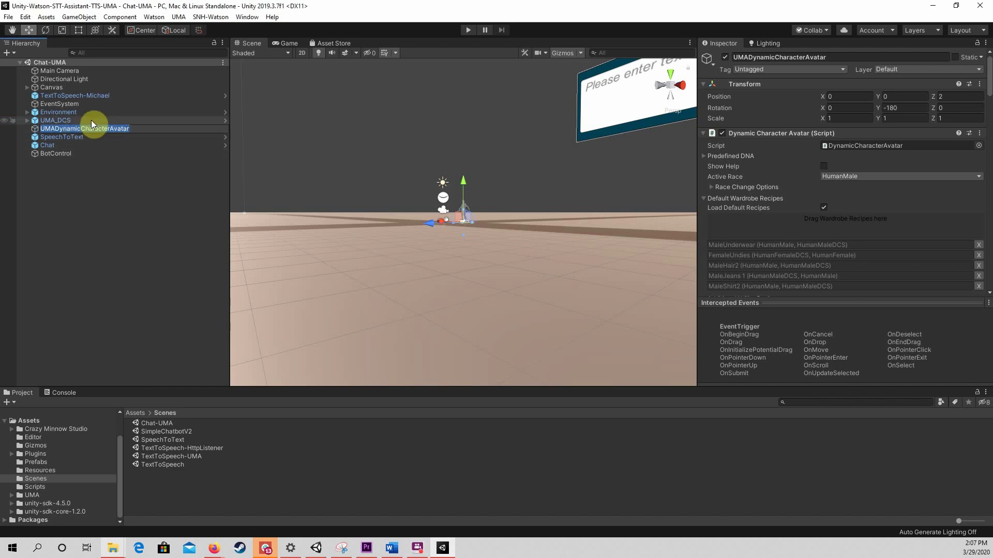
pyautogui.click(74, 19)
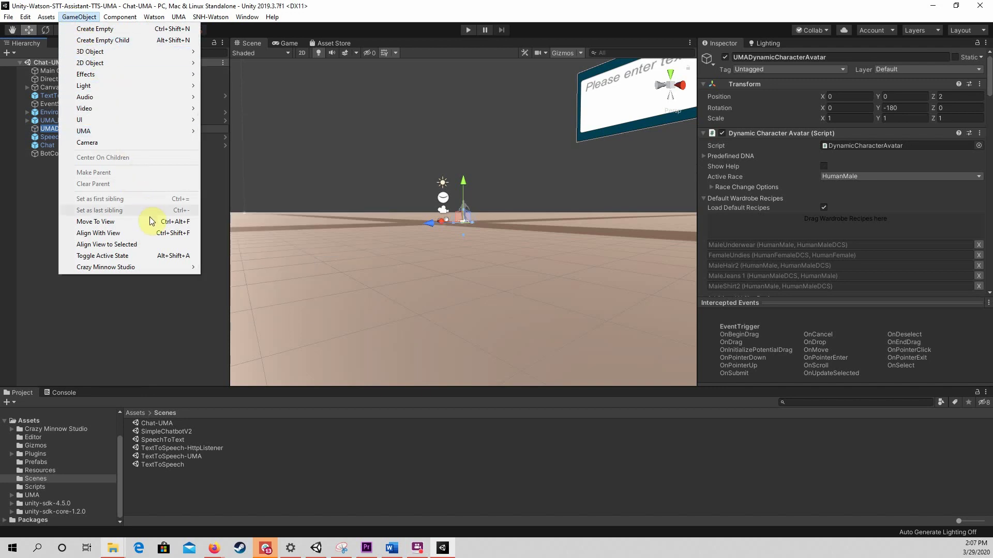
pyautogui.moveTo(191, 267)
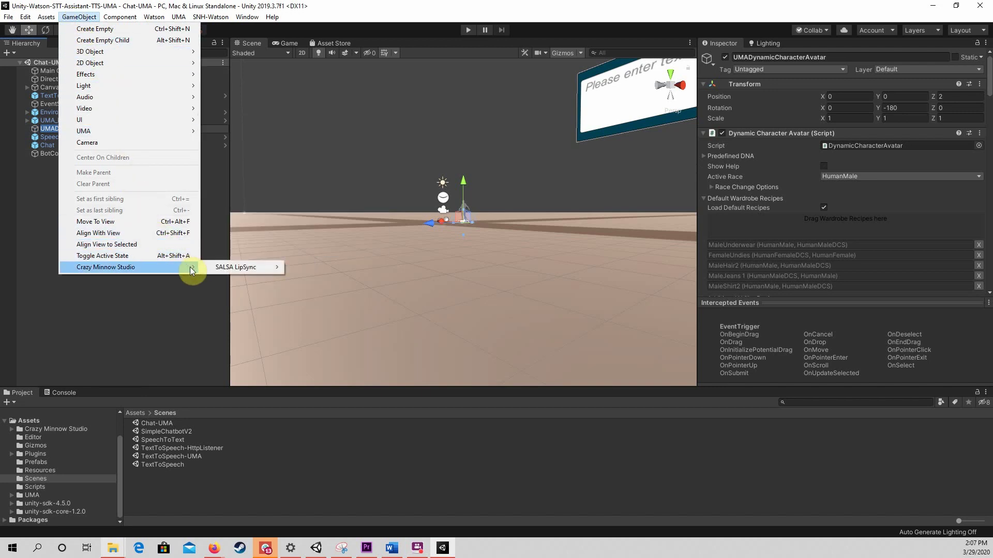
pyautogui.moveTo(222, 267)
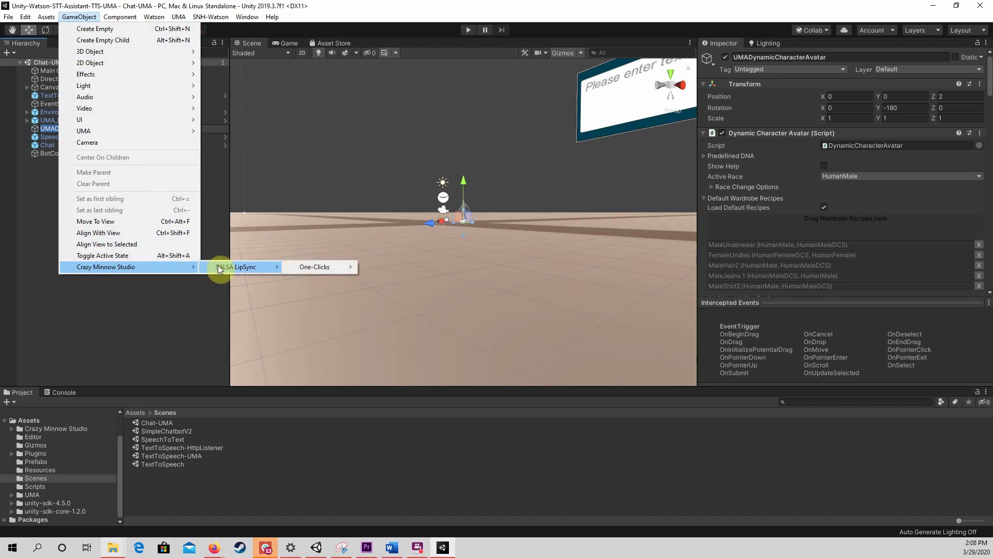
pyautogui.moveTo(304, 266)
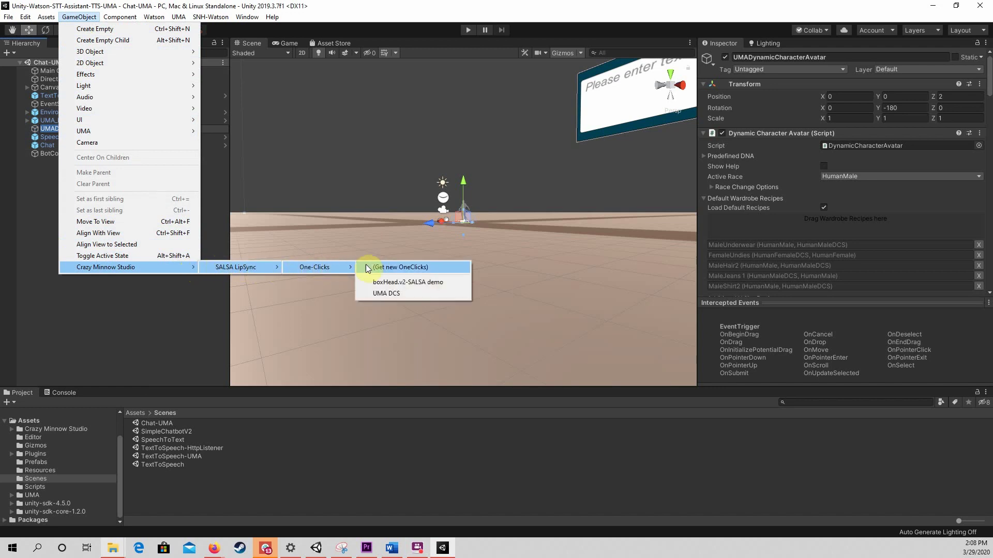
pyautogui.click(389, 295)
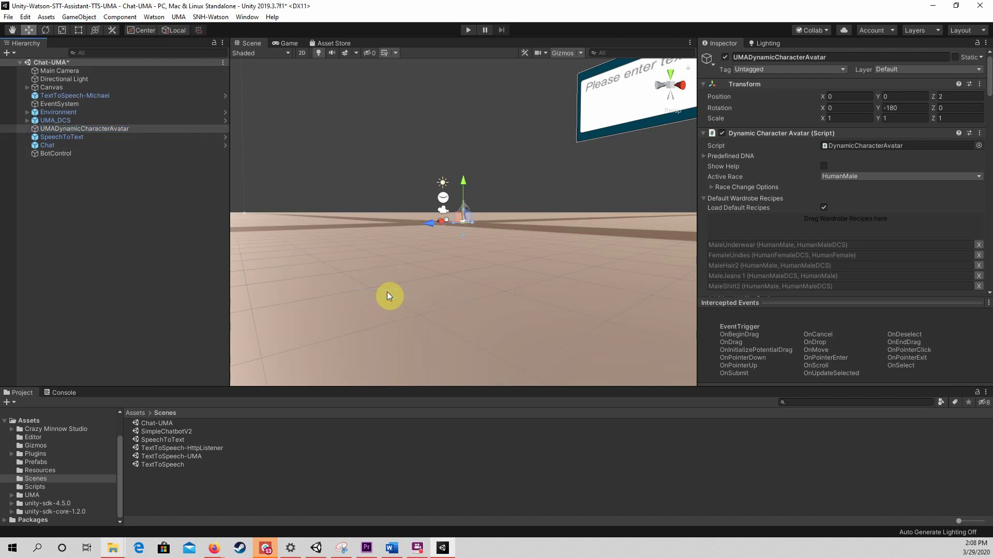
pyautogui.scroll(-3, 793, 95)
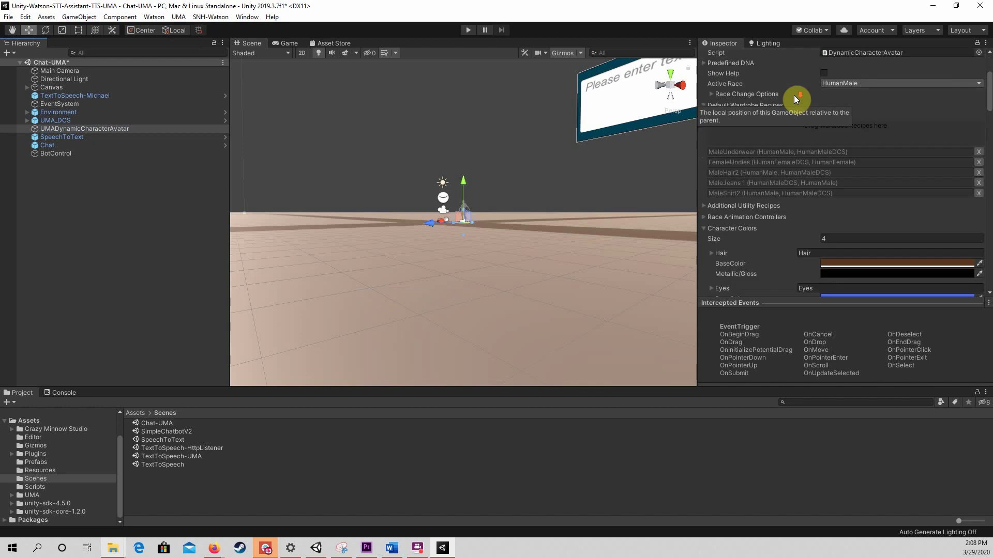
# Clear the Promo-male clip from UMADynamicCharacterAvatar's Audio Source by setting its AudioClip to None
pyautogui.scroll(-3, 793, 96)
pyautogui.scroll(-10, 795, 94)
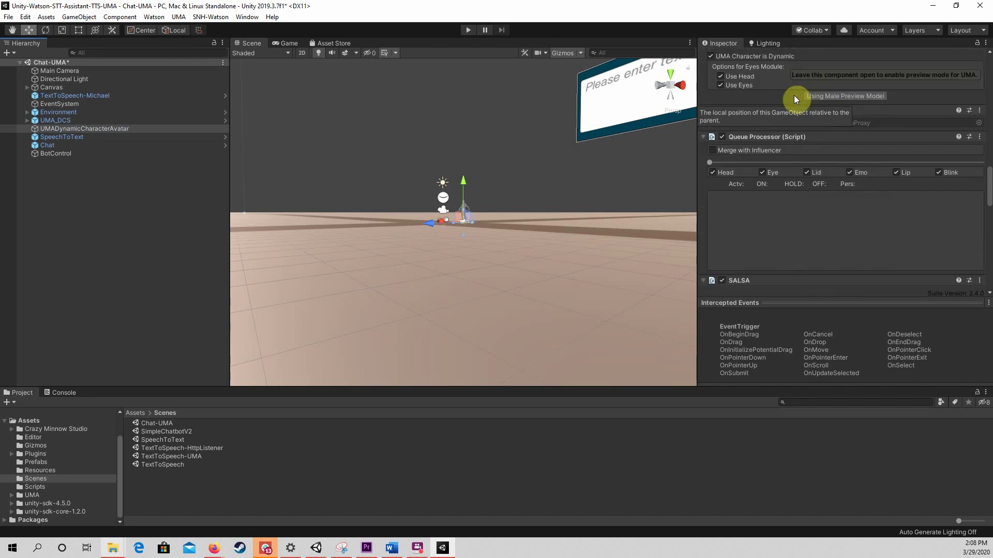
pyautogui.scroll(-6, 793, 95)
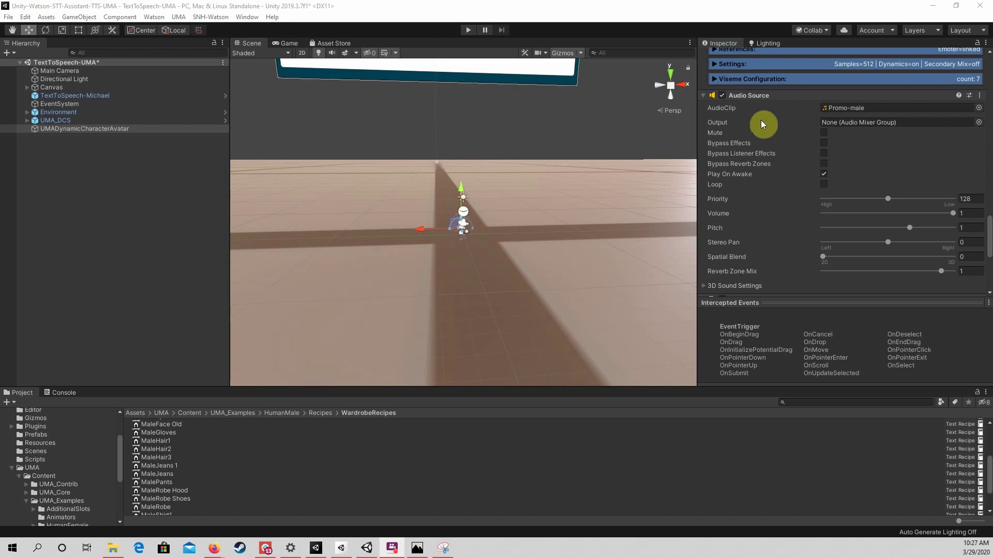
pyautogui.scroll(3, 820, 126)
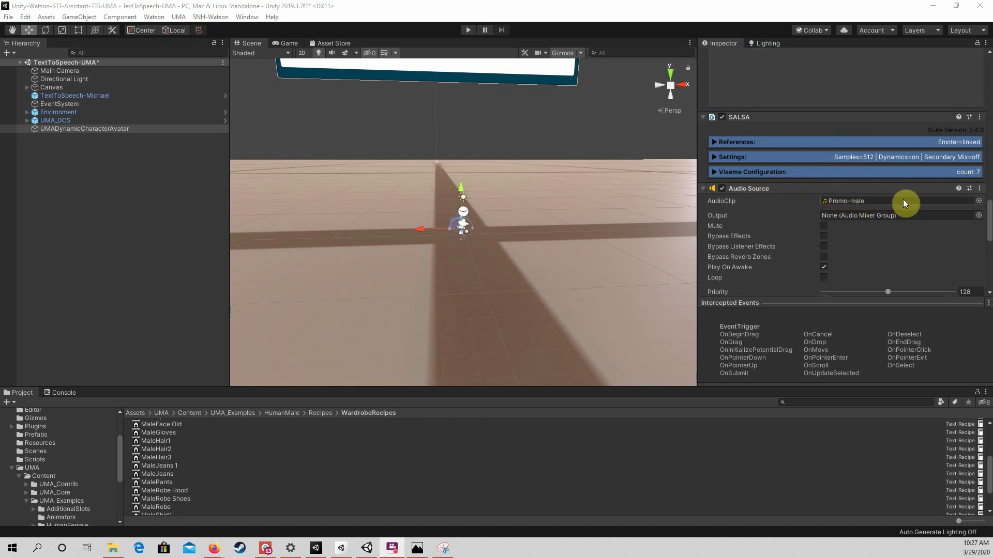
pyautogui.click(979, 202)
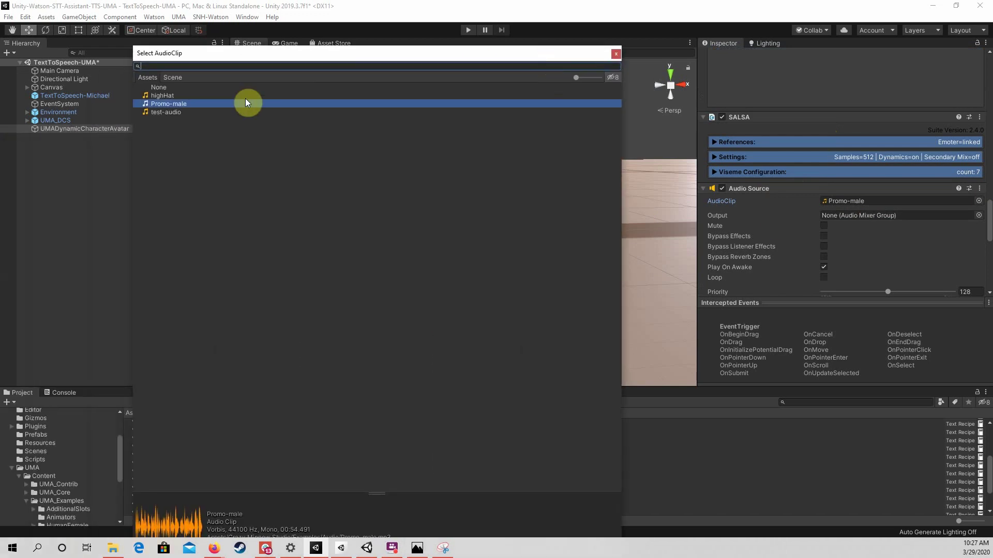
pyautogui.click(160, 87)
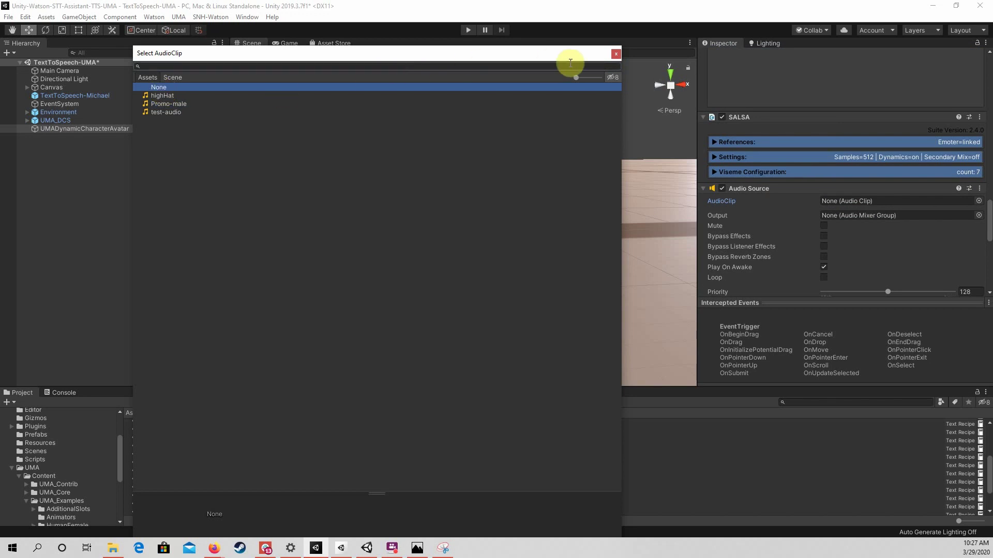
pyautogui.click(616, 55)
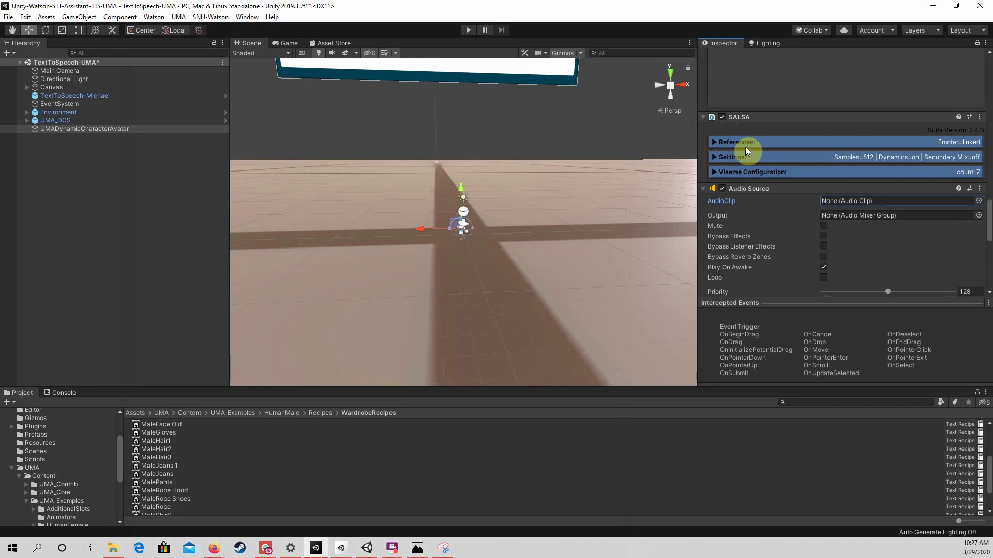
# Check the avatar's SALSA references and assign UMADynamicCharacterAvatar as the Output Audio Source of TextToSpeech-Michael
pyautogui.click(715, 143)
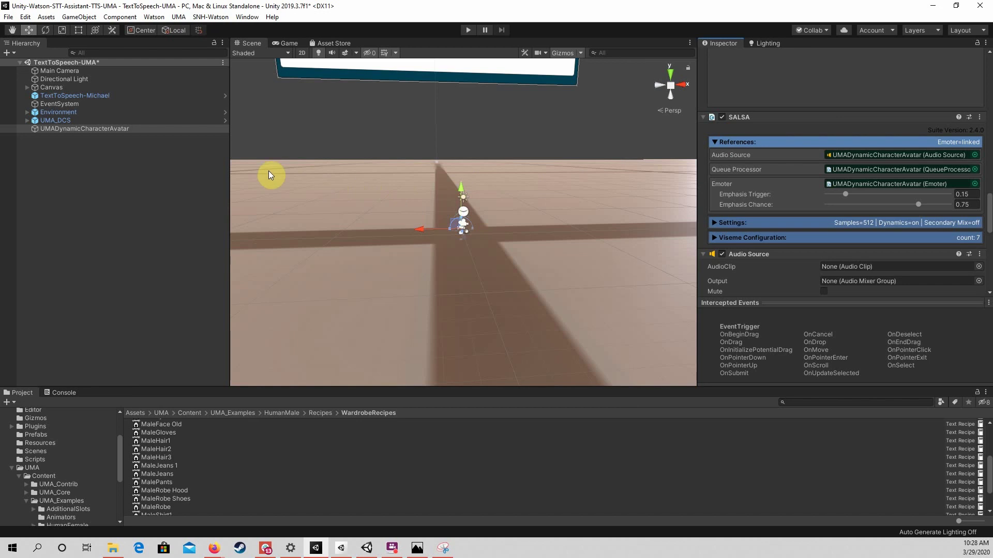
pyautogui.click(96, 95)
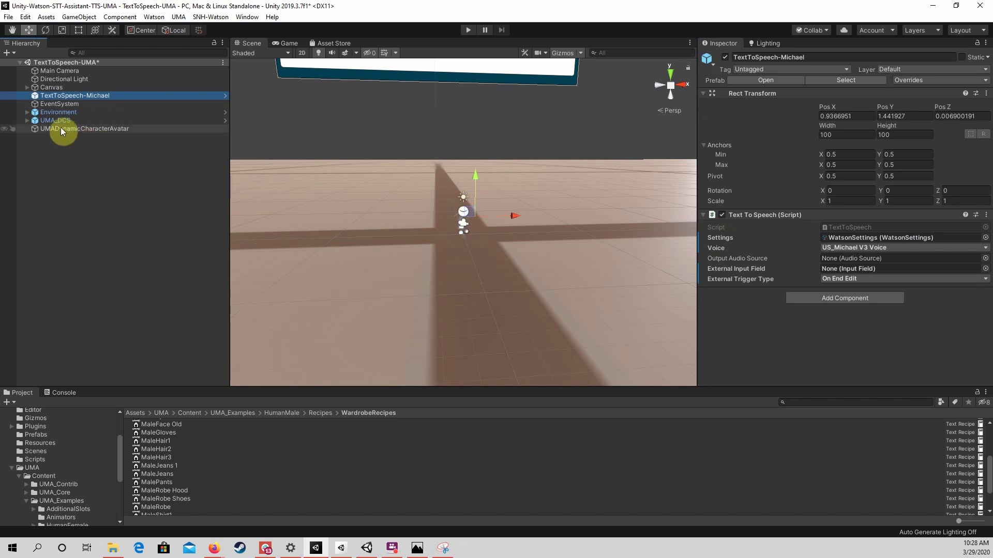
pyautogui.moveTo(57, 126); pyautogui.dragTo(854, 259)
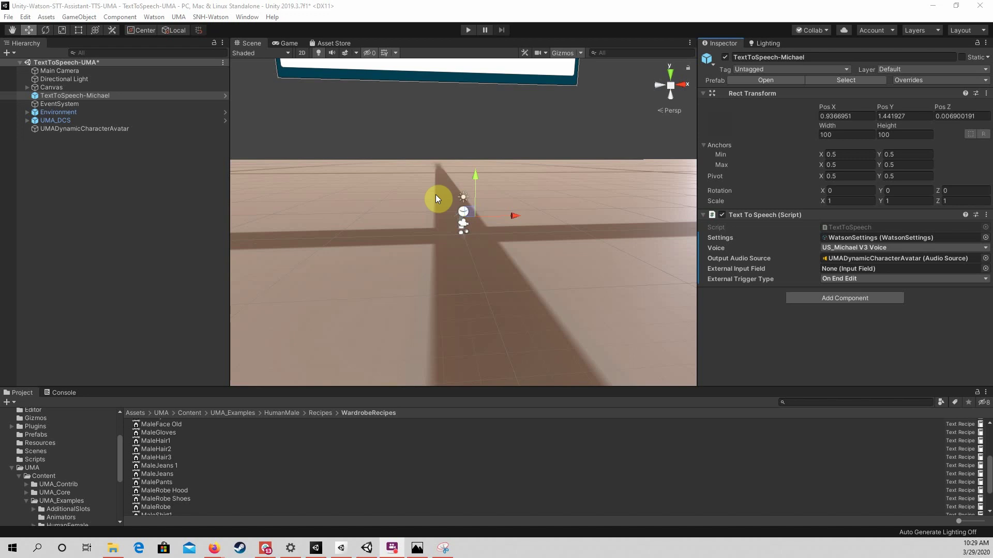
# Set the Text To Speech voice of TextToSpeech-Michael to US_Kevin V3 Voice
pyautogui.click(185, 97)
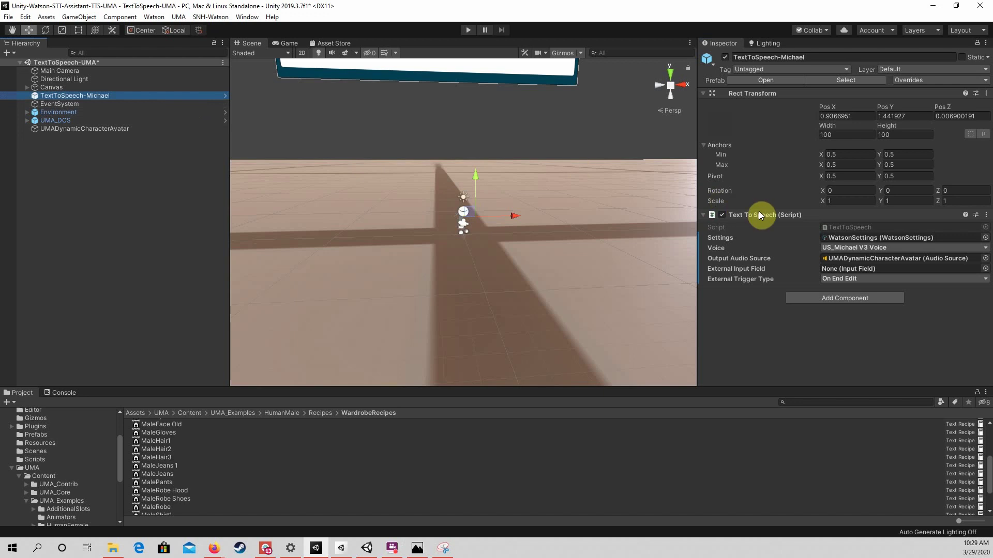
pyautogui.click(854, 249)
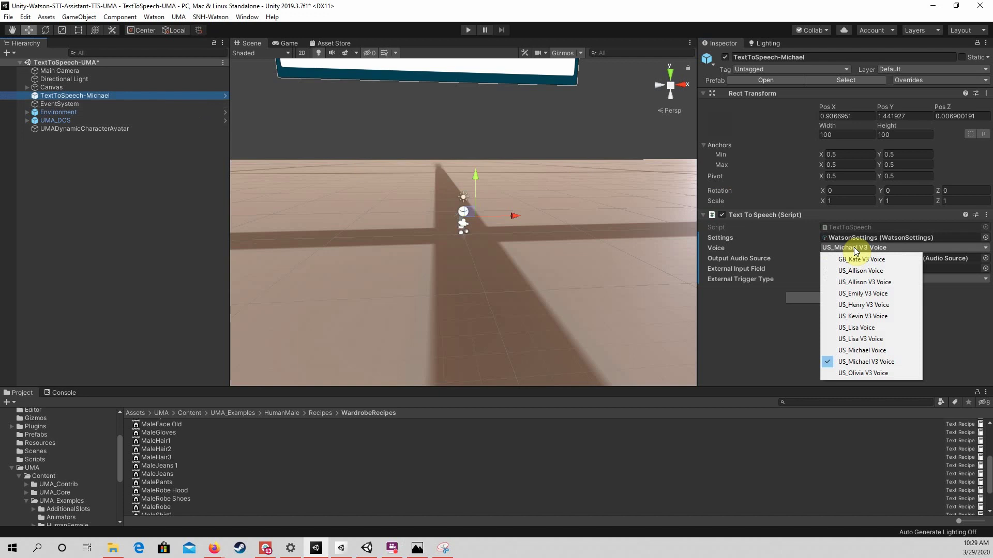
pyautogui.click(871, 319)
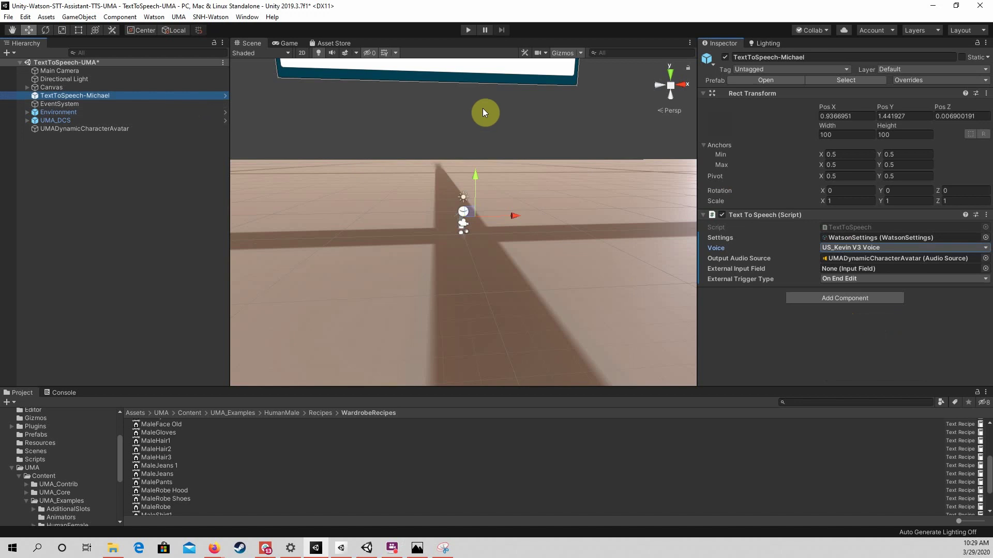
# Run the TextToSpeech-UMA scene and submit "Hello. How are you today?" in the text field for the avatar to speak
pyautogui.click(467, 30)
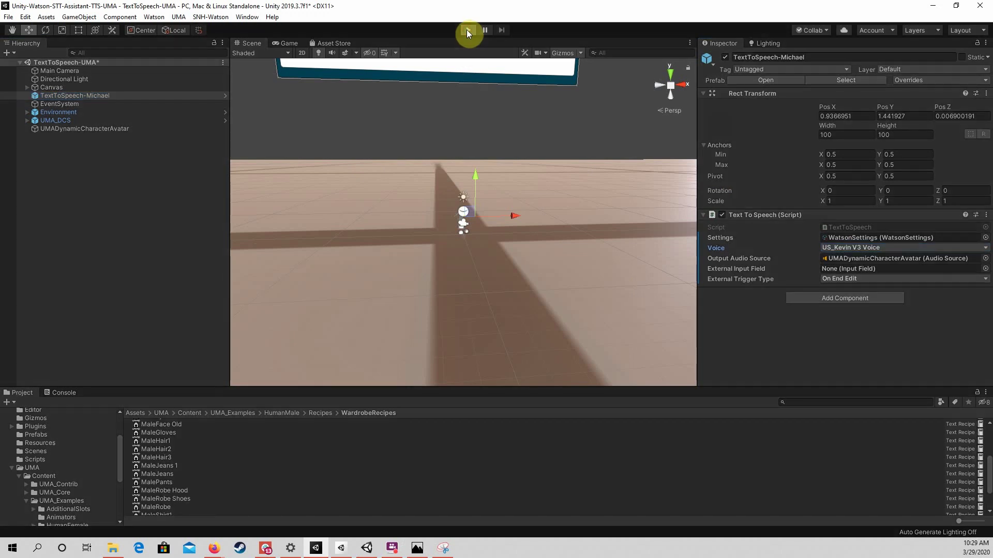
pyautogui.click(364, 95)
pyautogui.write('H')
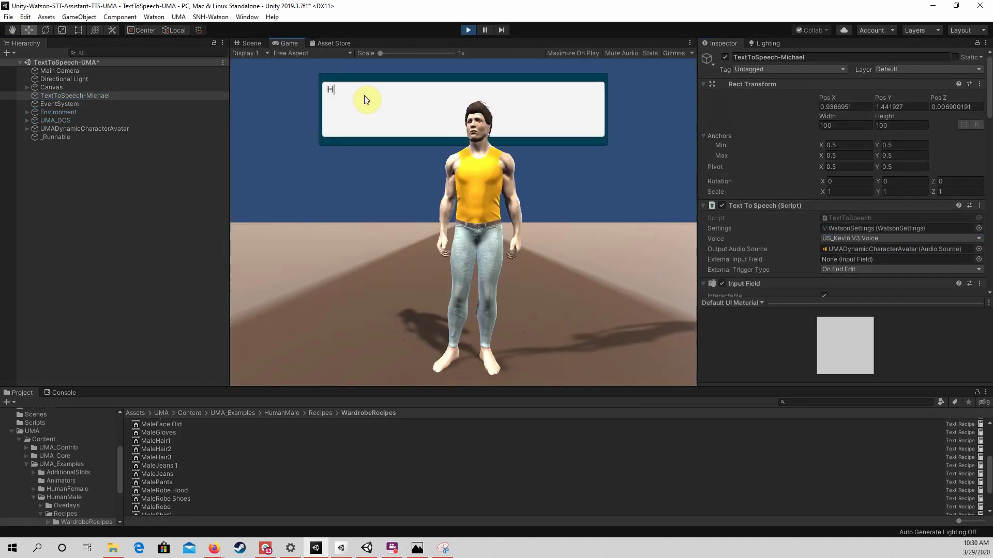
pyautogui.write('ello. ')
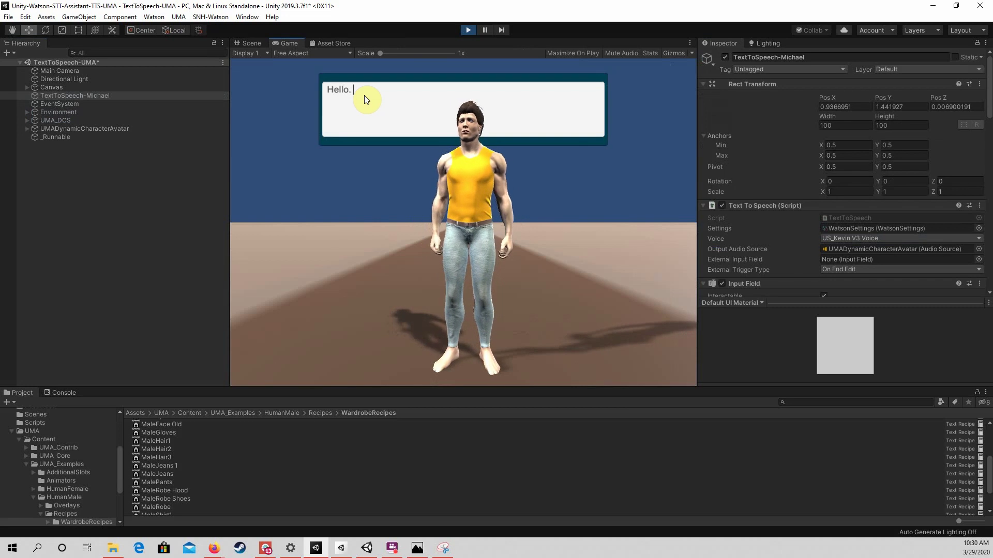
pyautogui.write('How are you')
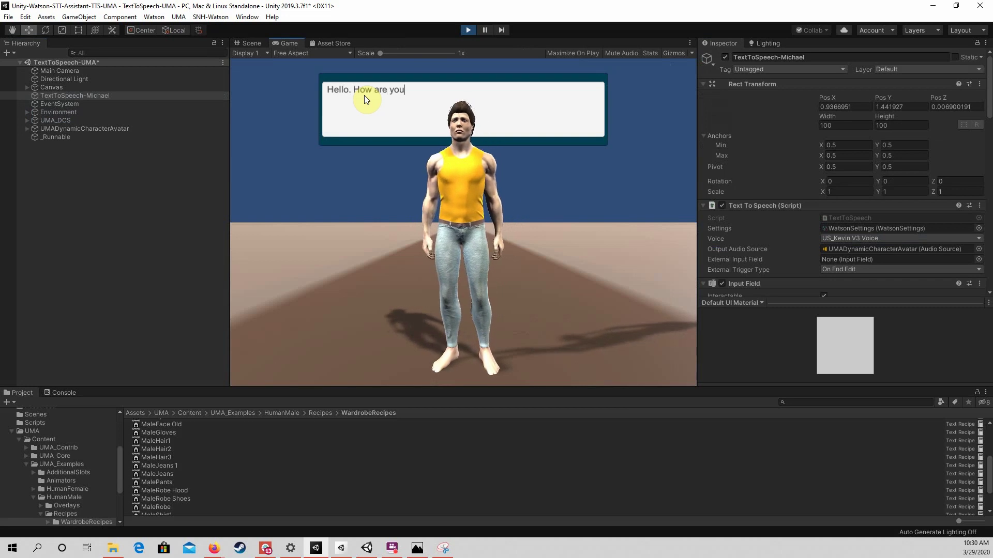
pyautogui.write(' today?')
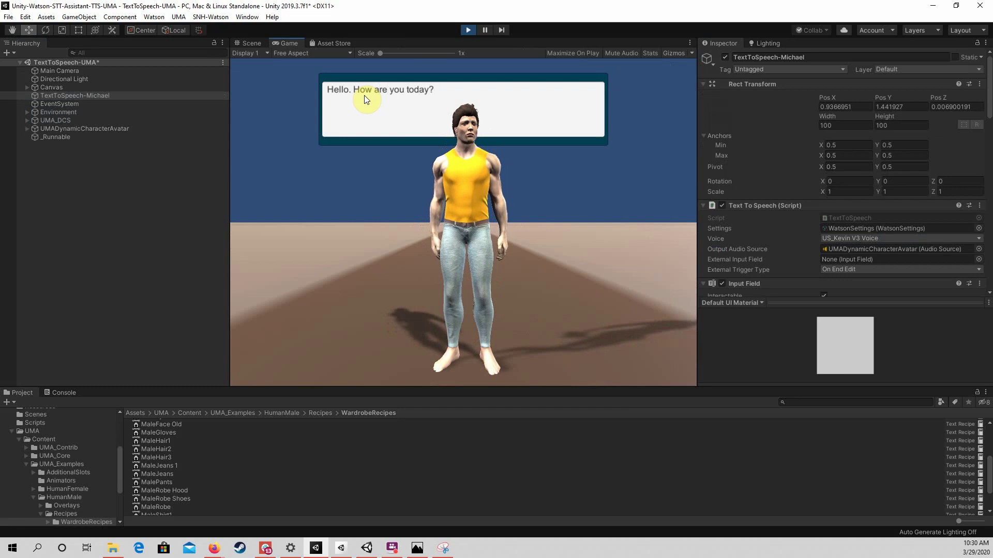
pyautogui.press('Return')
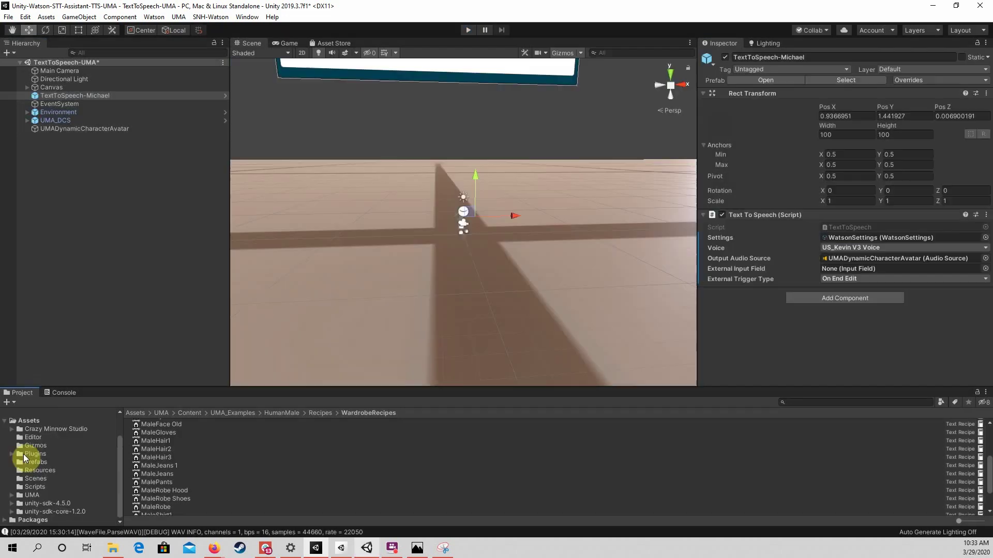
# Add the SpeechToText and Chat prefabs from the Prefabs folder to the TextToSpeech-UMA scene
pyautogui.click(29, 463)
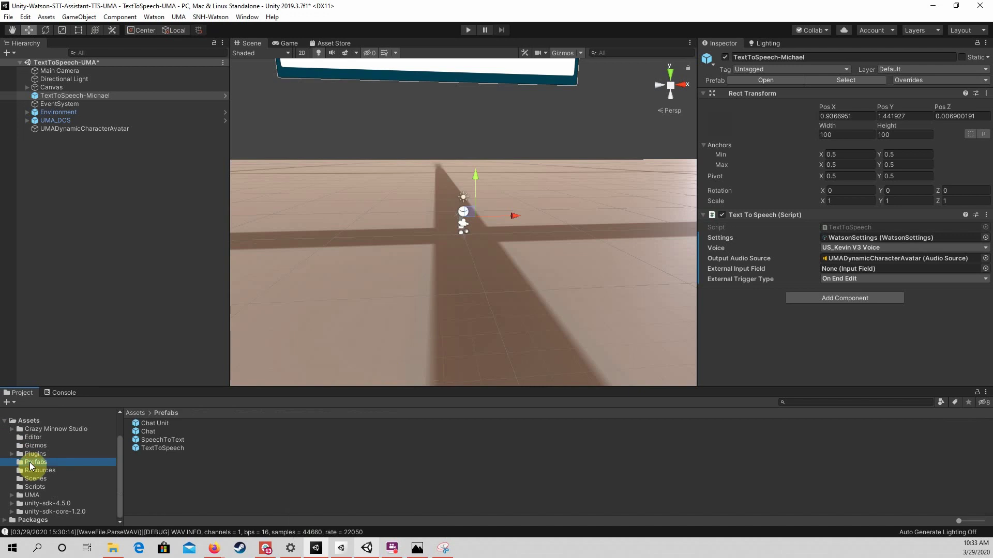
pyautogui.click(175, 440)
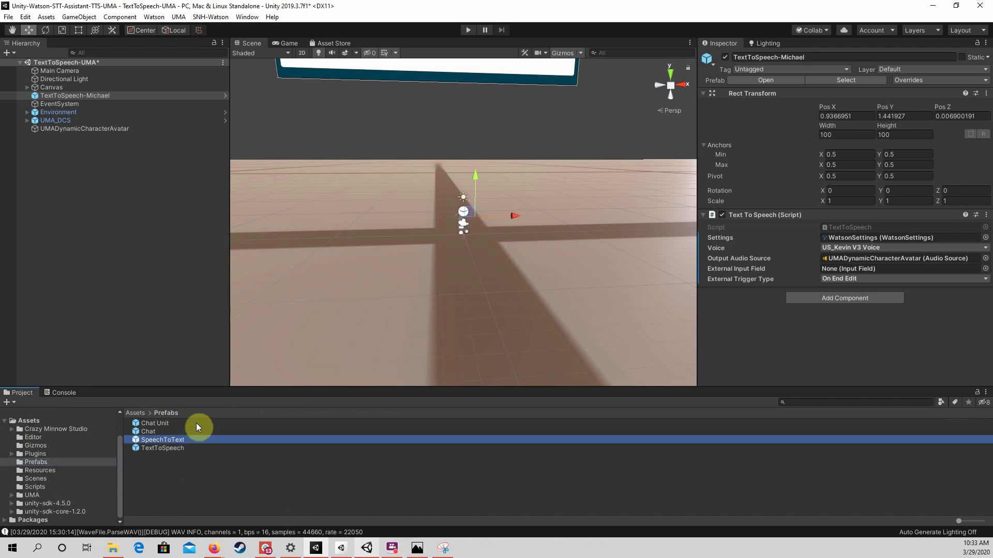
pyautogui.moveTo(198, 331); pyautogui.dragTo(197, 332)
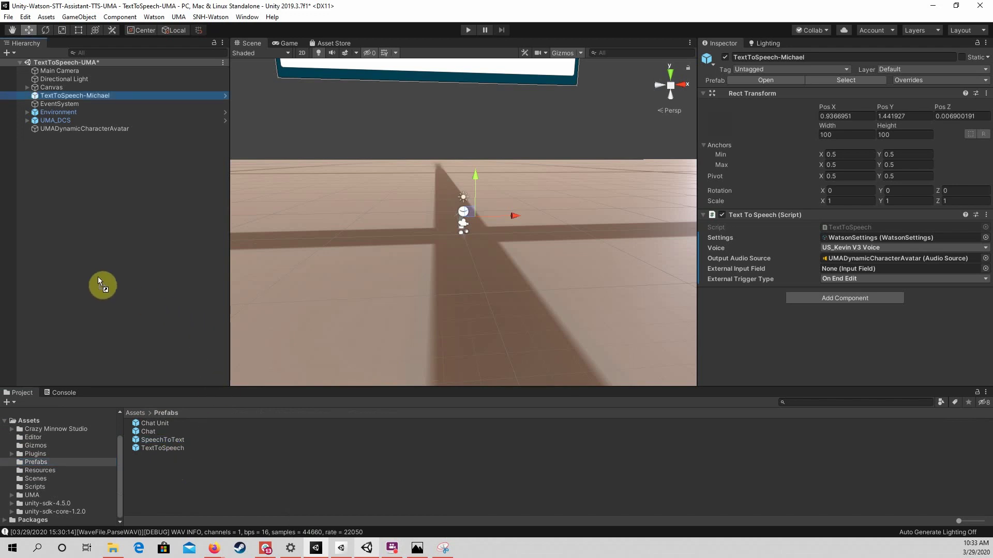
pyautogui.moveTo(98, 278); pyautogui.dragTo(99, 278)
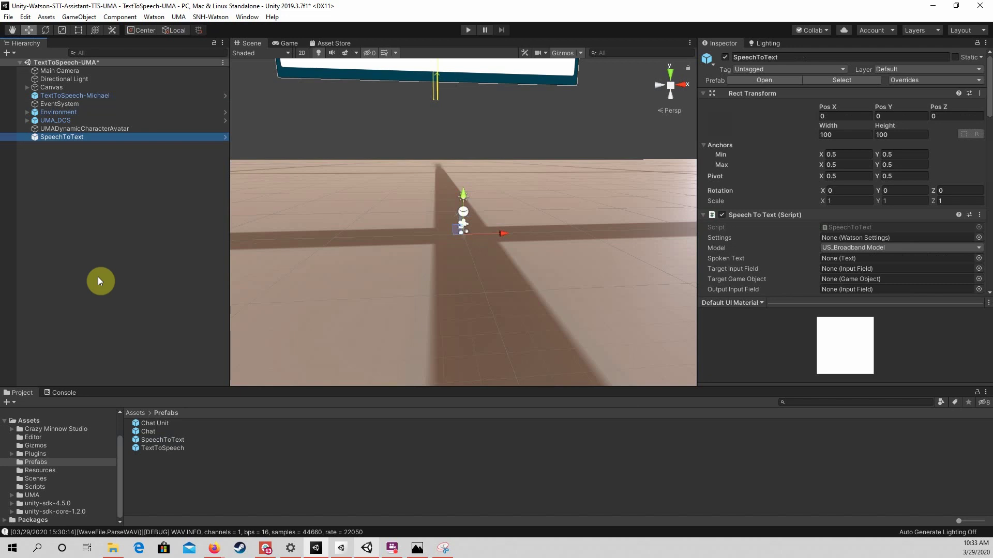
pyautogui.moveTo(145, 435); pyautogui.dragTo(211, 268)
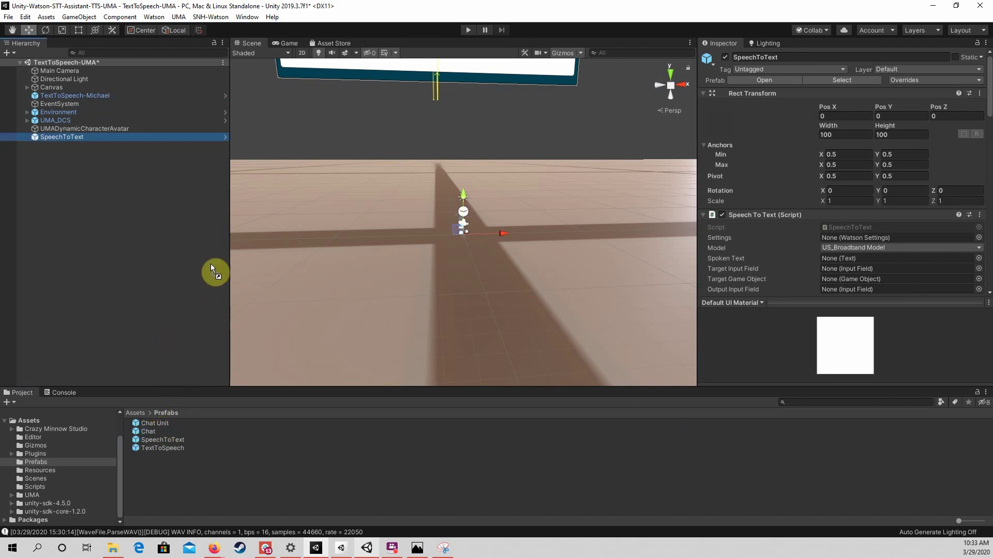
pyautogui.moveTo(82, 220); pyautogui.dragTo(81, 222)
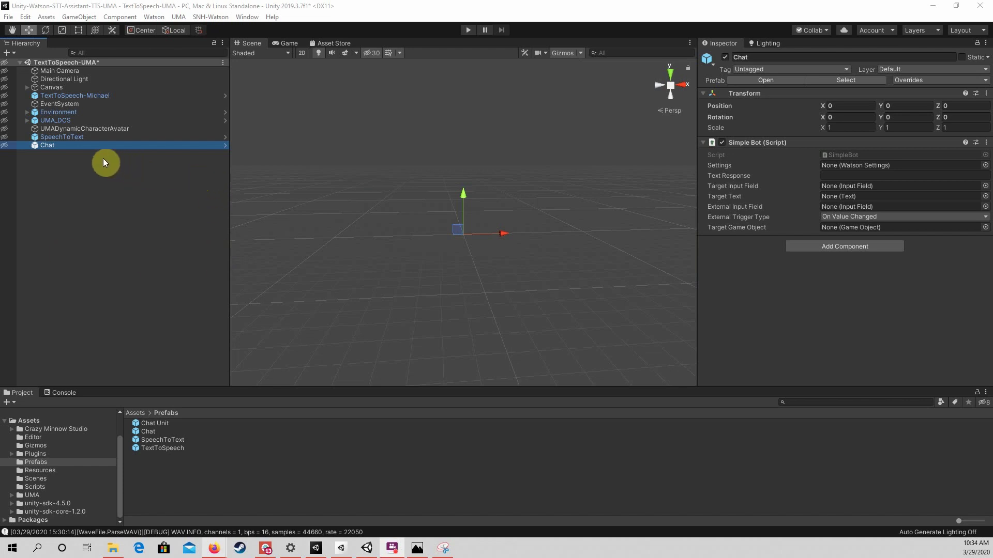
# Assign the Chat object as the Target Game Object of SpeechToText's Speech To Text script
pyautogui.click(80, 138)
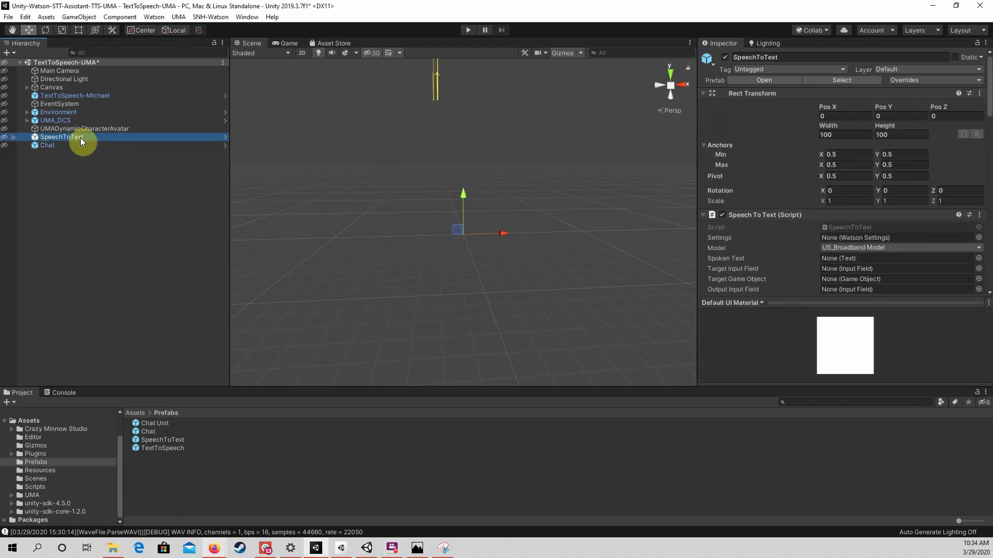
pyautogui.click(42, 146)
pyautogui.moveTo(42, 146); pyautogui.dragTo(859, 281)
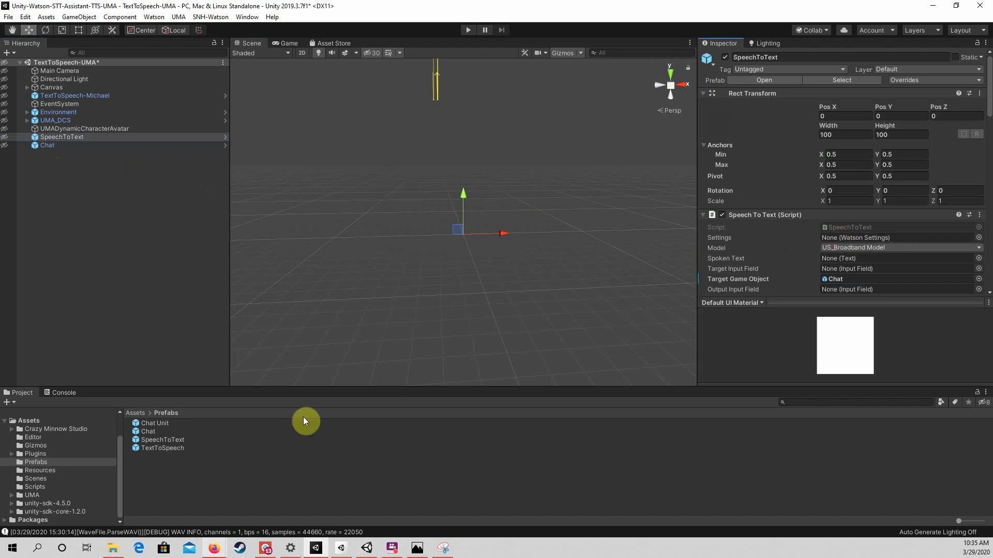
# Assign the WatsonSettings asset from the Resources folder to the Settings of the SpeechToText object
pyautogui.click(39, 471)
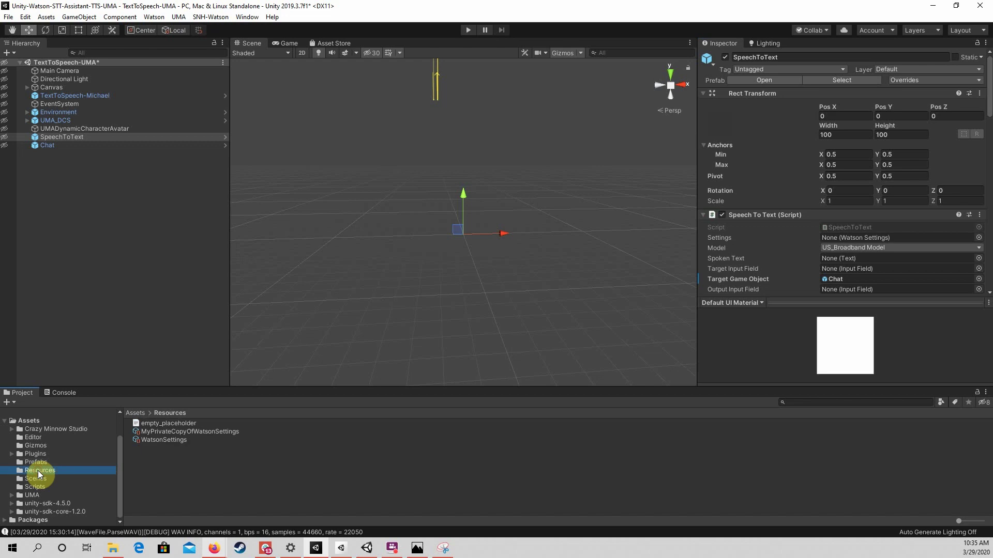
pyautogui.click(142, 441)
pyautogui.moveTo(141, 439); pyautogui.dragTo(860, 241)
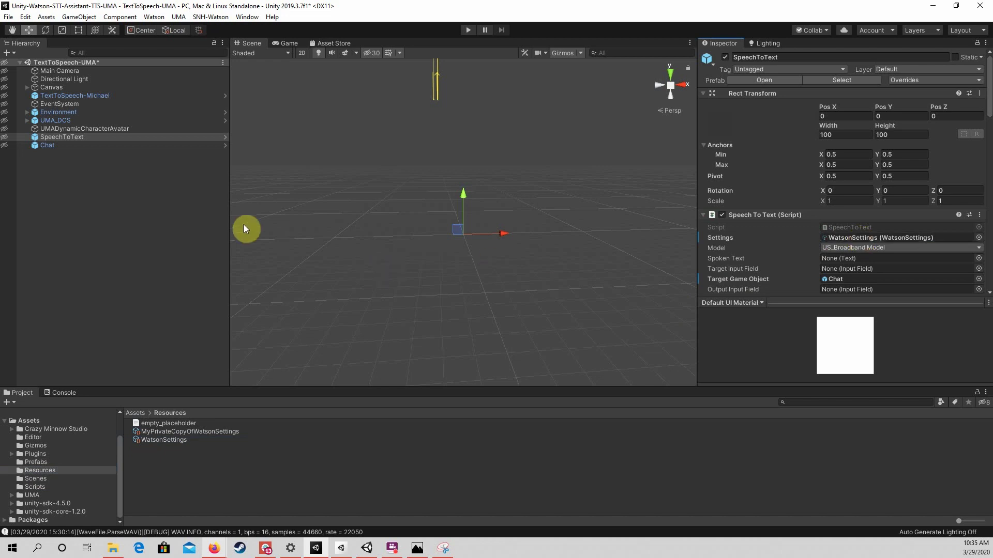
pyautogui.click(41, 147)
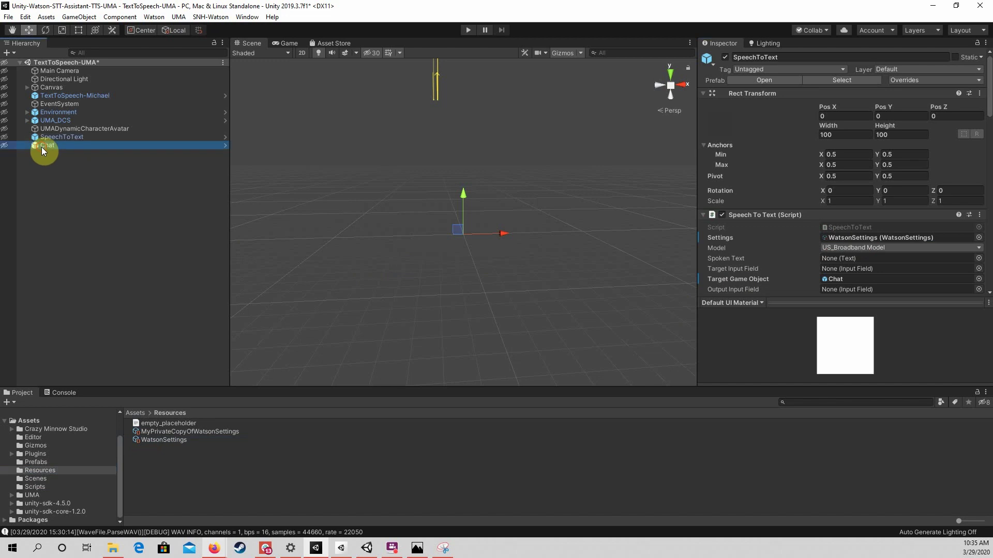
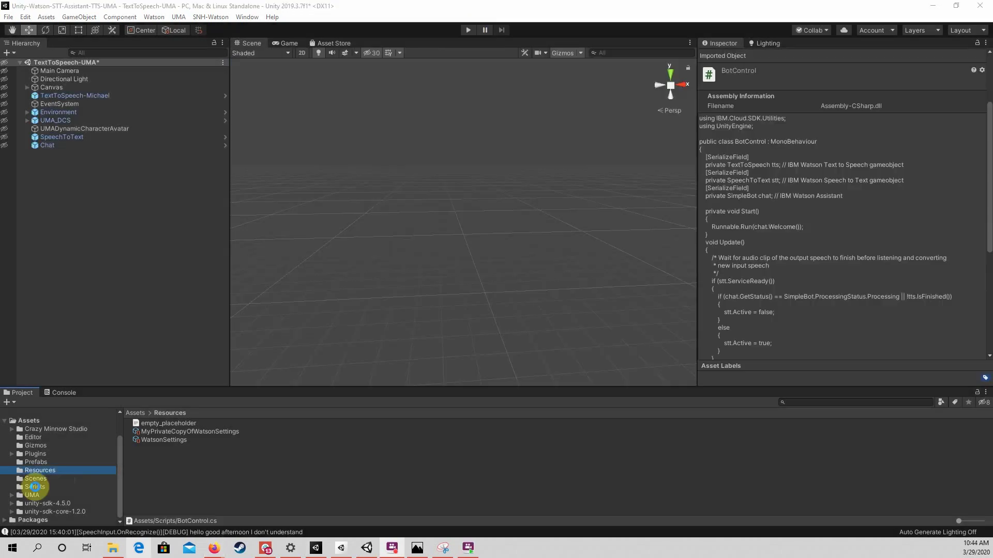
# Review the BotControl script in the Scripts folder and create an empty game object in the TextToSpeech-UMA scene
pyautogui.click(35, 487)
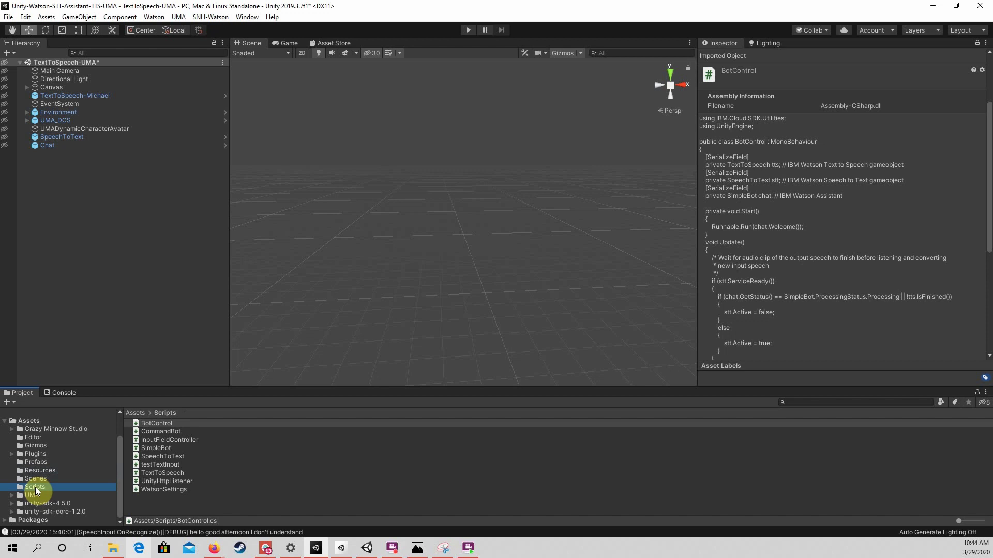
pyautogui.click(152, 424)
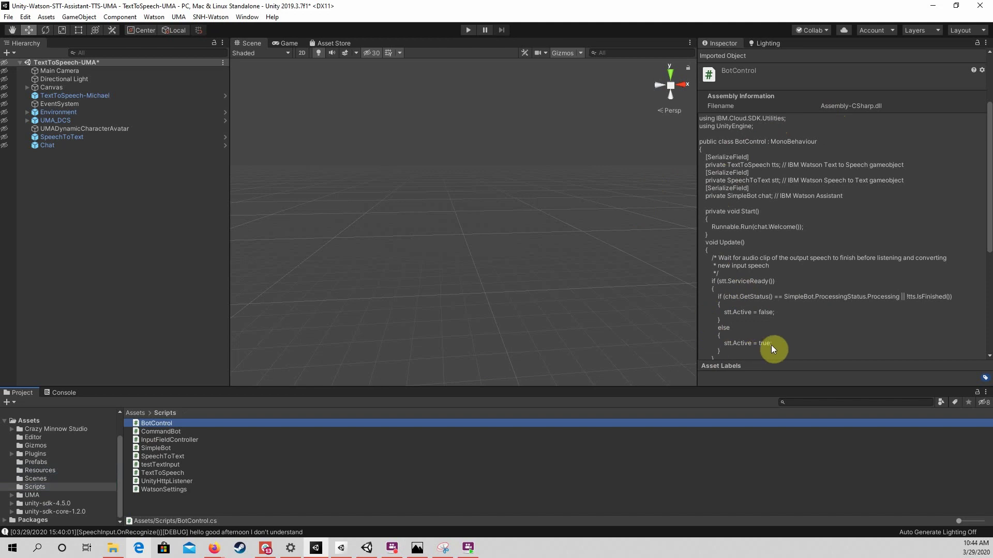
pyautogui.rightClick(67, 172)
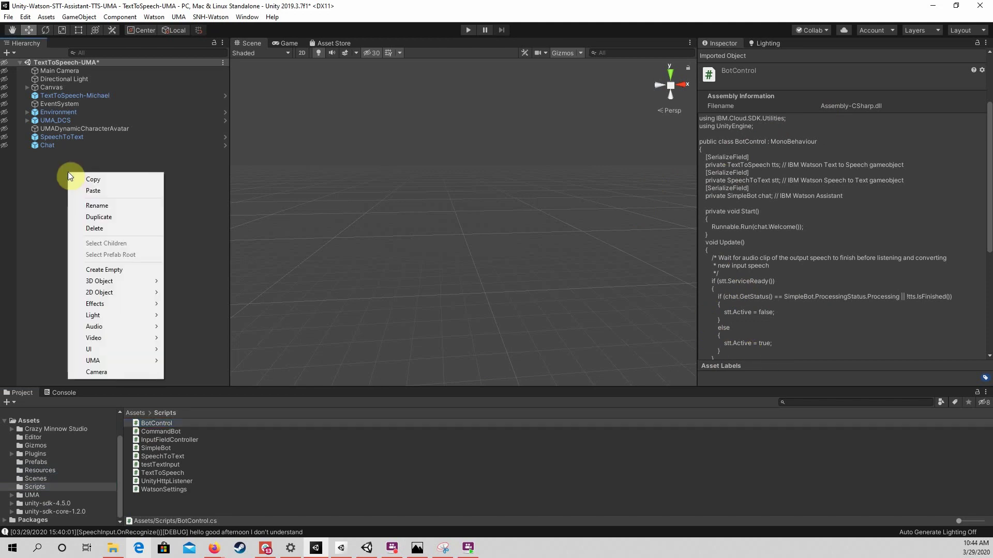
pyautogui.click(125, 269)
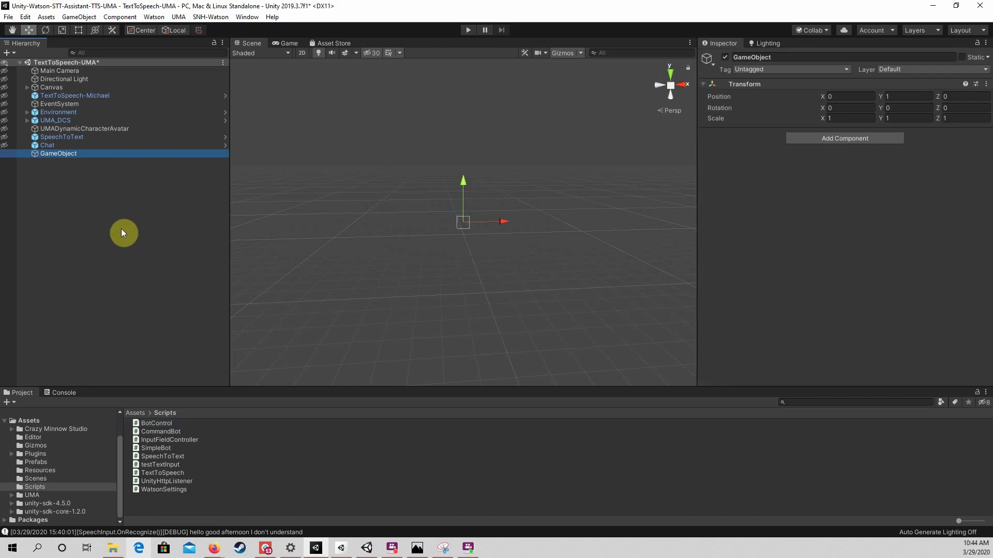
pyautogui.click(64, 153)
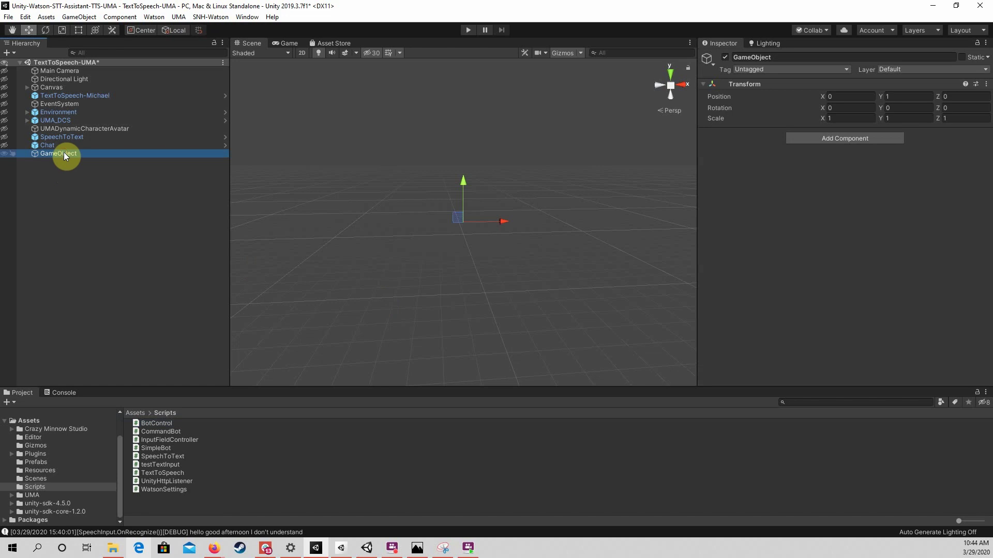
# Rename the new empty game object as BotControl and attach the BotControl script from the Scripts folder to it
pyautogui.write('BotContro')
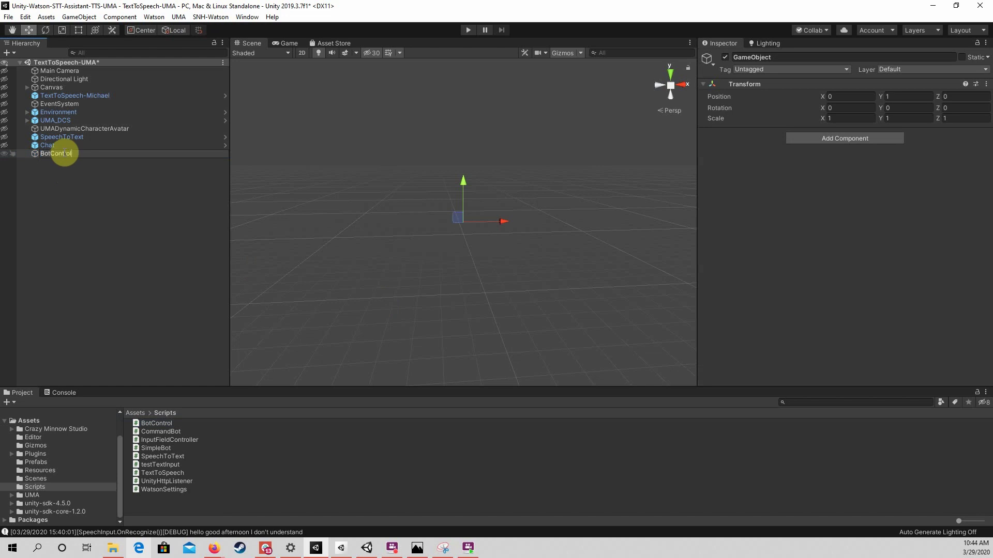
pyautogui.write('l')
pyautogui.press('Return')
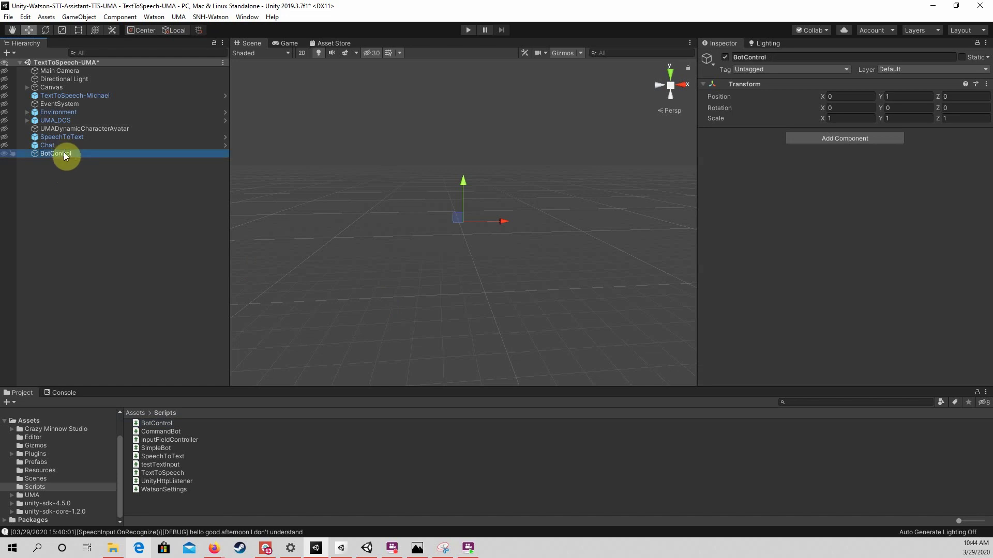
pyautogui.click(154, 424)
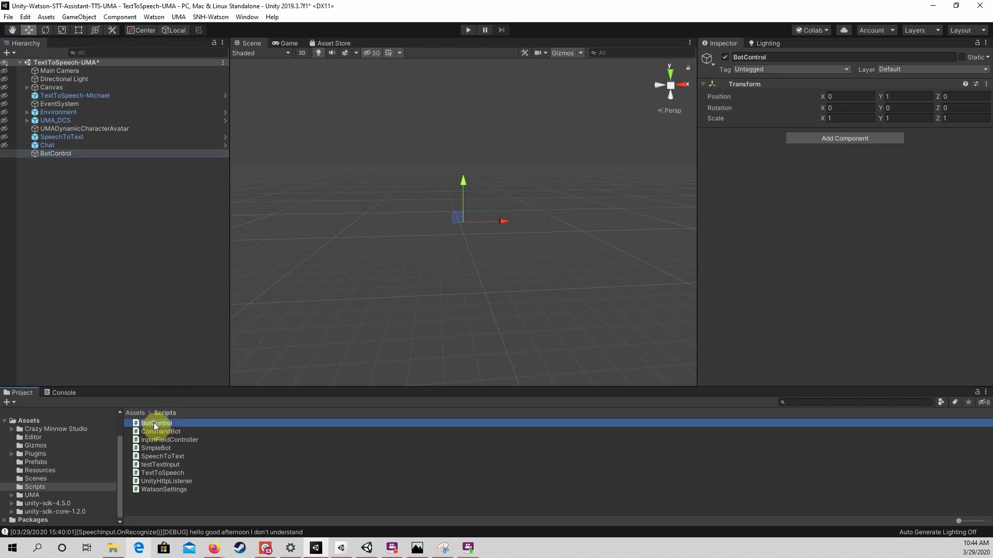
pyautogui.moveTo(154, 427); pyautogui.dragTo(492, 265)
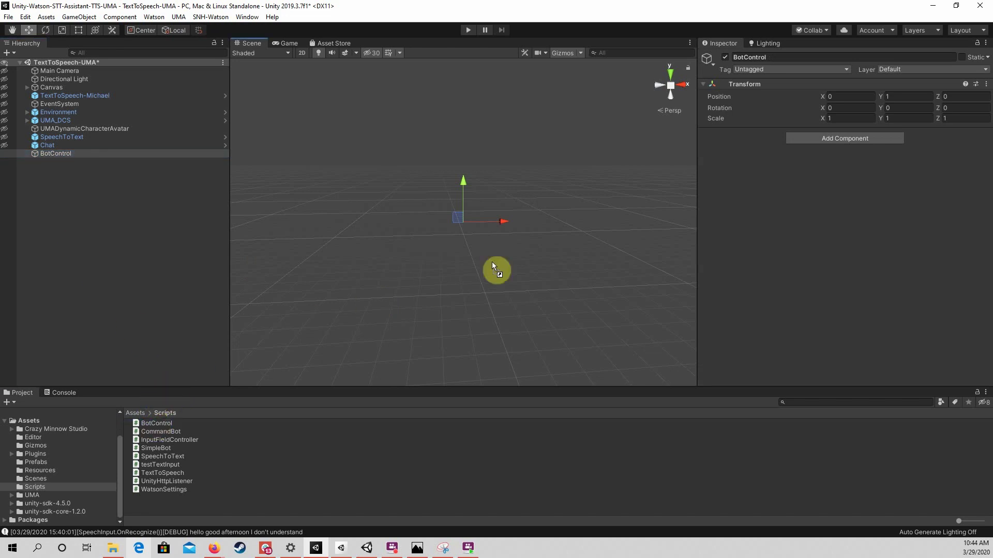
pyautogui.moveTo(663, 224); pyautogui.dragTo(778, 198)
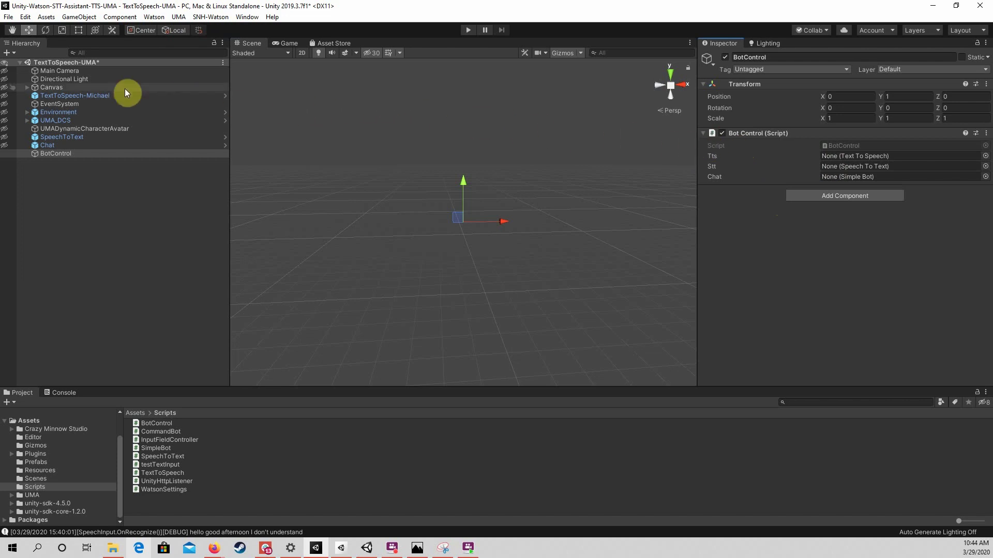
# Assign TextToSpeech-Michael, SpeechToText and Chat to the Bot Control script's Tts, Stt and Chat references, and run the scene
pyautogui.moveTo(94, 95); pyautogui.dragTo(849, 157)
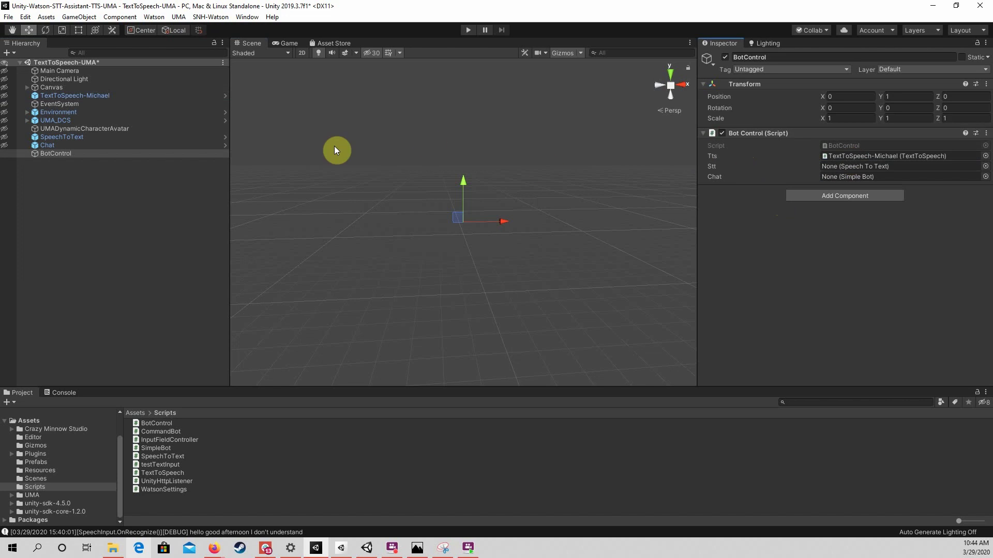
pyautogui.moveTo(80, 137); pyautogui.dragTo(905, 167)
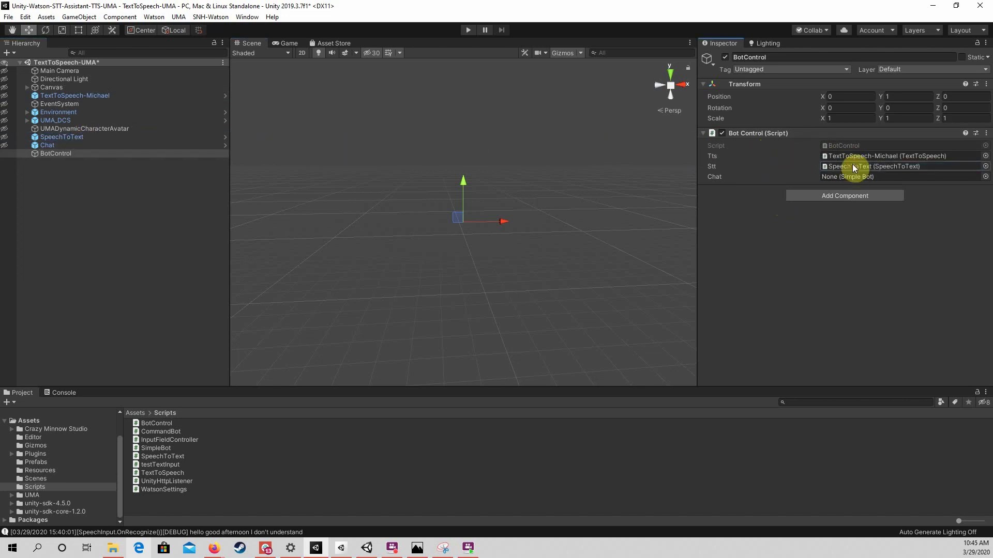
pyautogui.moveTo(47, 146); pyautogui.dragTo(846, 178)
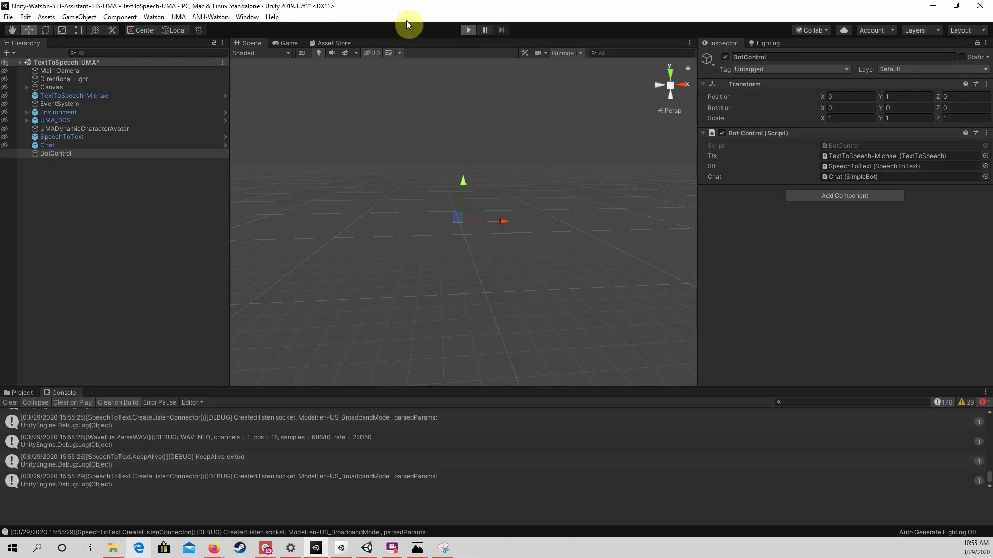
pyautogui.hotkey('ctrl', 'p')
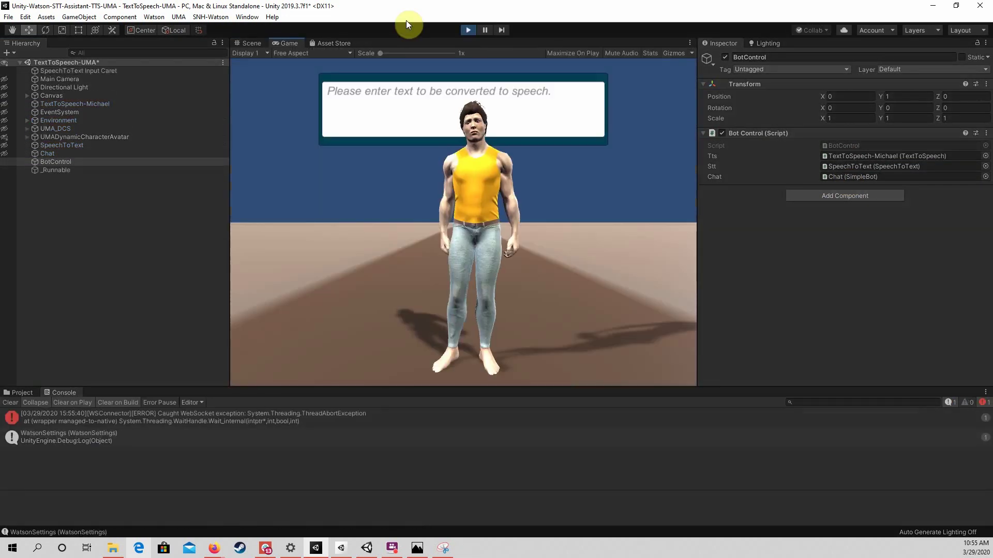